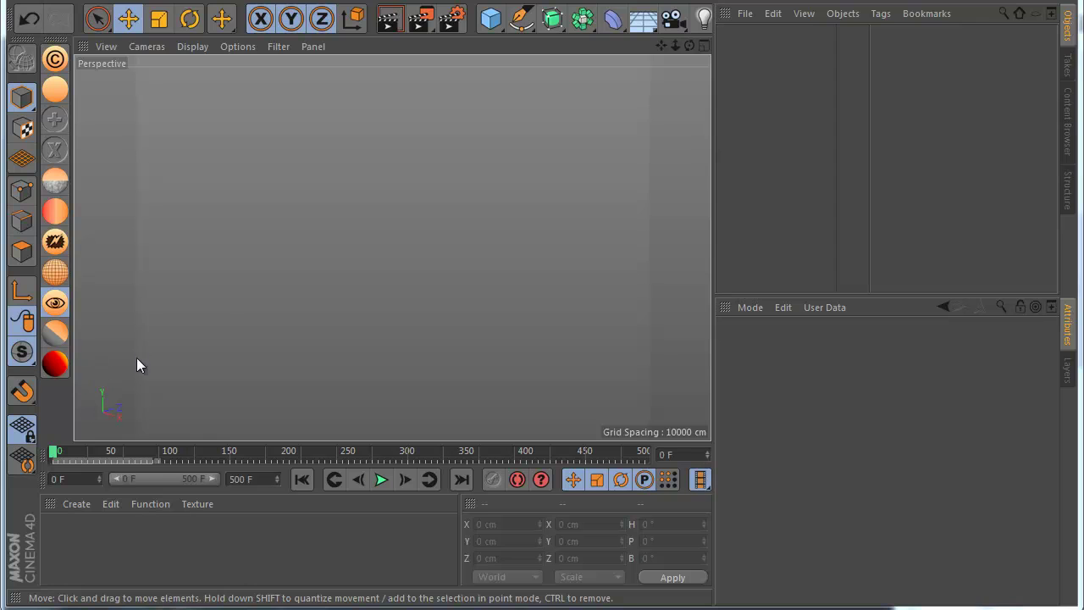
Add a torus and a floor, lowering the floor beneath the torus
{"action": "left_click", "coordinate": [498, 26]}
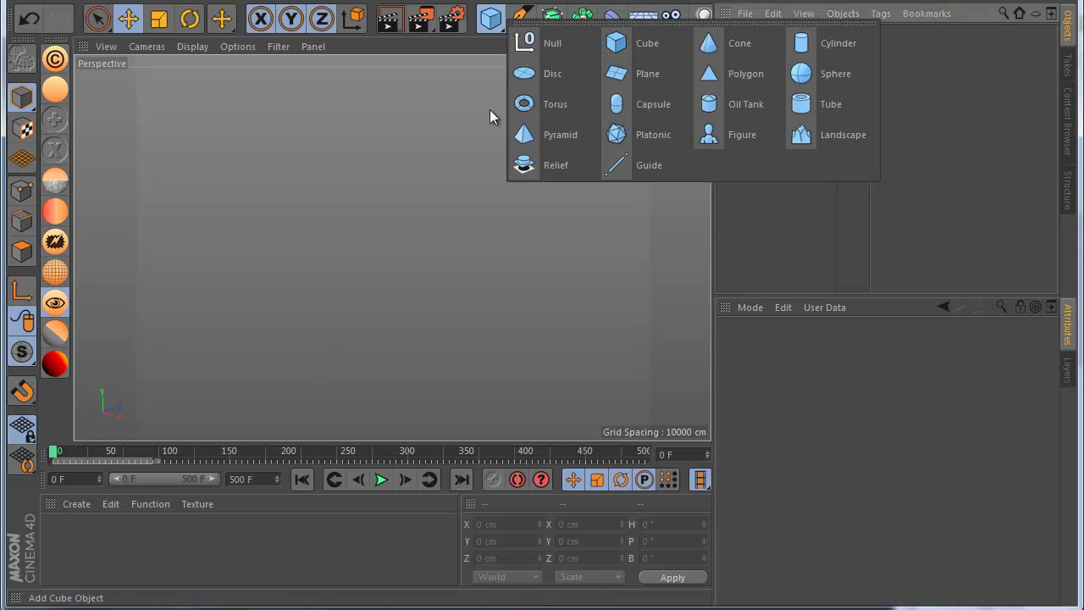
{"action": "left_click", "coordinate": [576, 110]}
{"action": "scroll", "coordinate": [329, 118], "scroll_direction": "up", "scroll_amount": 3}
{"action": "scroll", "coordinate": [349, 157], "scroll_direction": "up", "scroll_amount": 2}
{"action": "scroll", "coordinate": [362, 170], "scroll_direction": "up", "scroll_amount": 2}
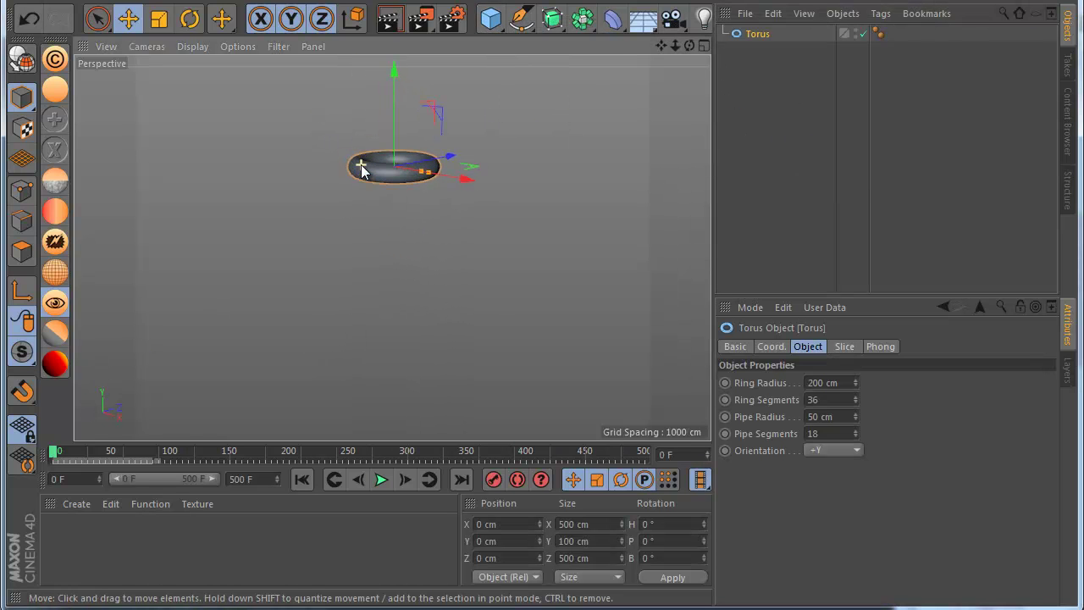
{"action": "left_click", "coordinate": [643, 19]}
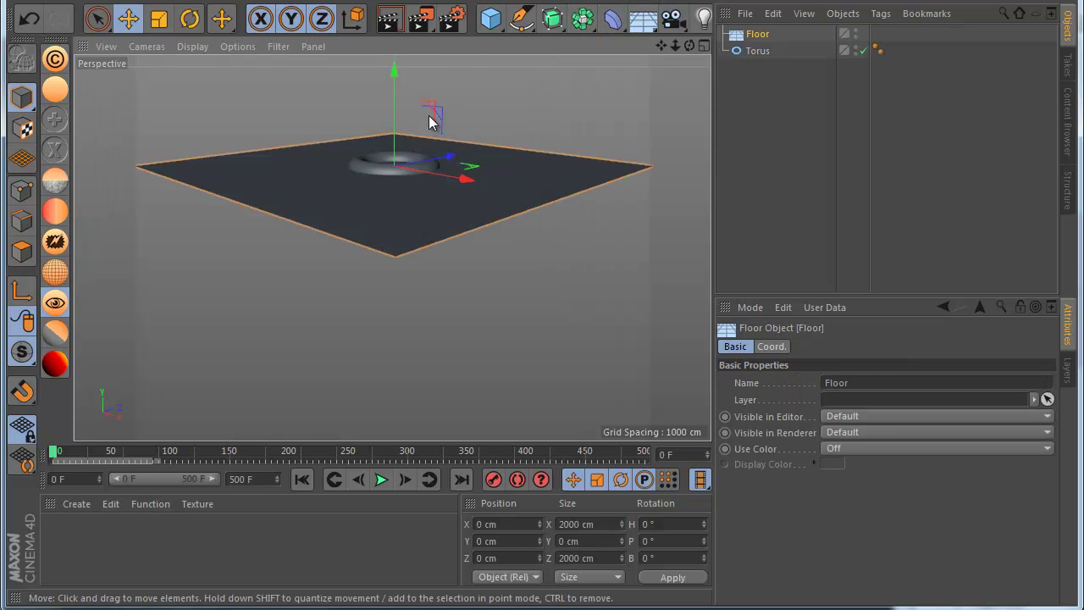
{"action": "left_click_drag", "start_coordinate": [429, 122], "coordinate": [385, 224]}
Give both the floor and torus Rigid Body dynamics tags, leaving the floor's name unchanged
{"action": "left_click_drag", "start_coordinate": [731, 108], "coordinate": [737, 38]}
{"action": "right_click", "coordinate": [753, 46]}
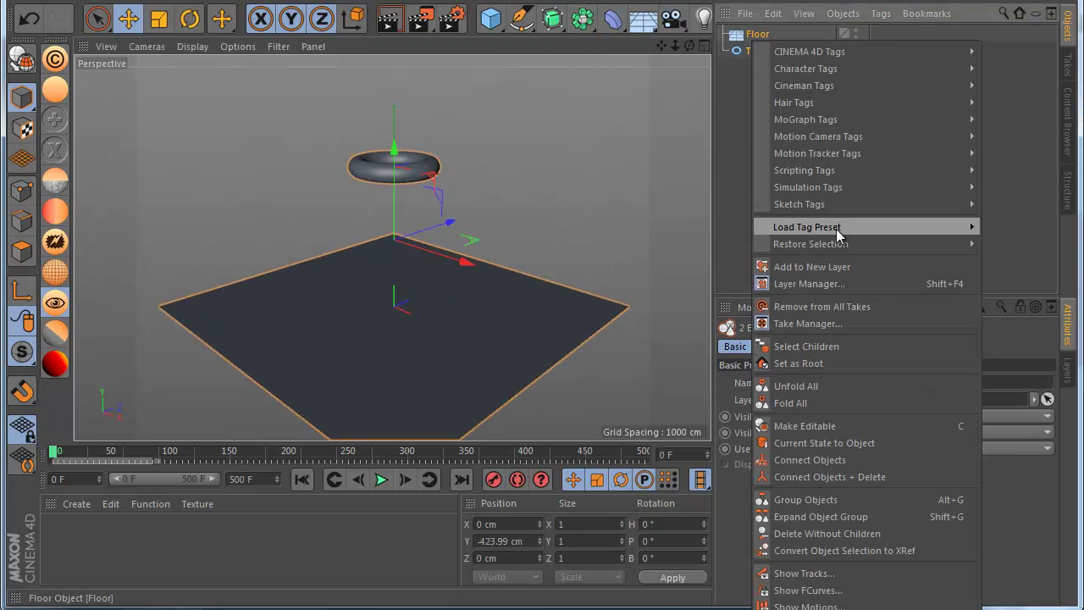
{"action": "left_click", "coordinate": [1004, 194]}
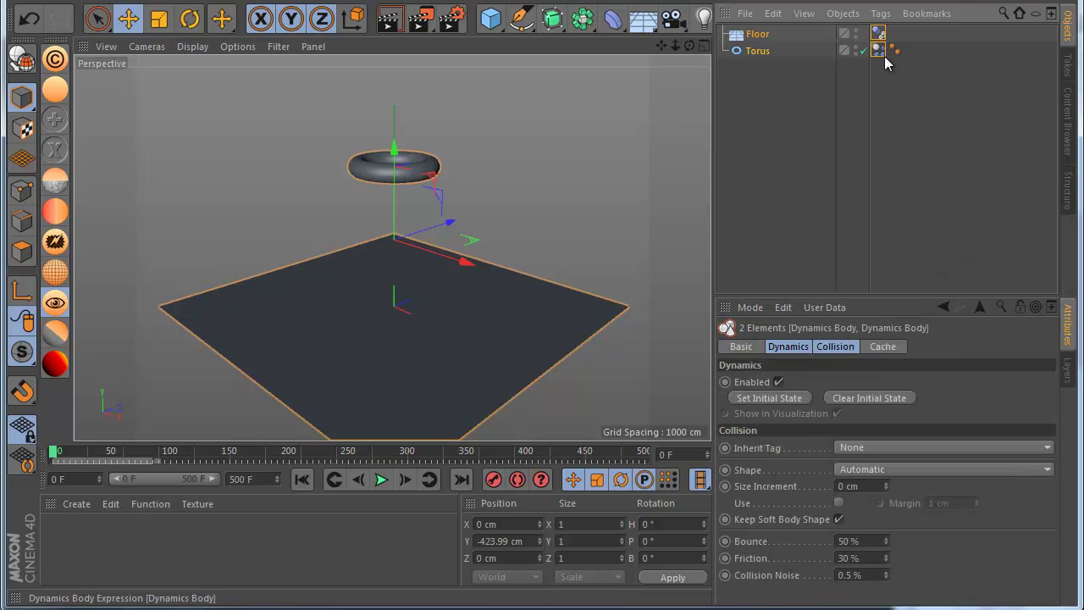
{"action": "left_click", "coordinate": [880, 50]}
{"action": "scroll", "coordinate": [339, 314], "scroll_direction": "down", "scroll_amount": 2}
{"action": "double_click", "coordinate": [758, 34]}
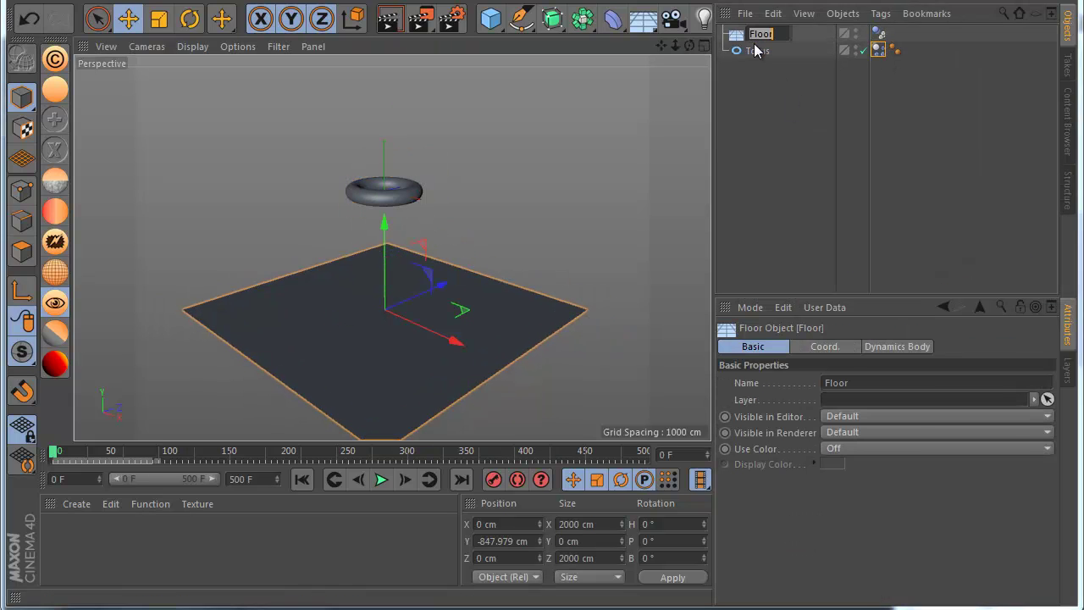
{"action": "key", "text": "Return"}
Make the torus editable, add a NitroVertexSpeed object under it, and create its vertex map
{"action": "left_click", "coordinate": [759, 51]}
{"action": "left_click", "coordinate": [54, 58]}
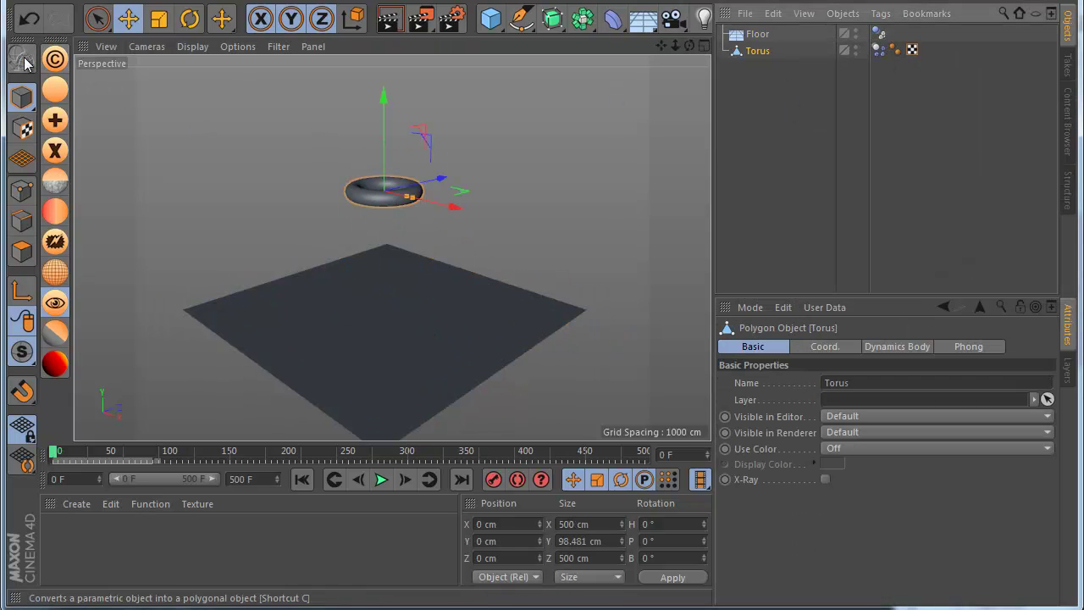
{"action": "left_click", "coordinate": [56, 366]}
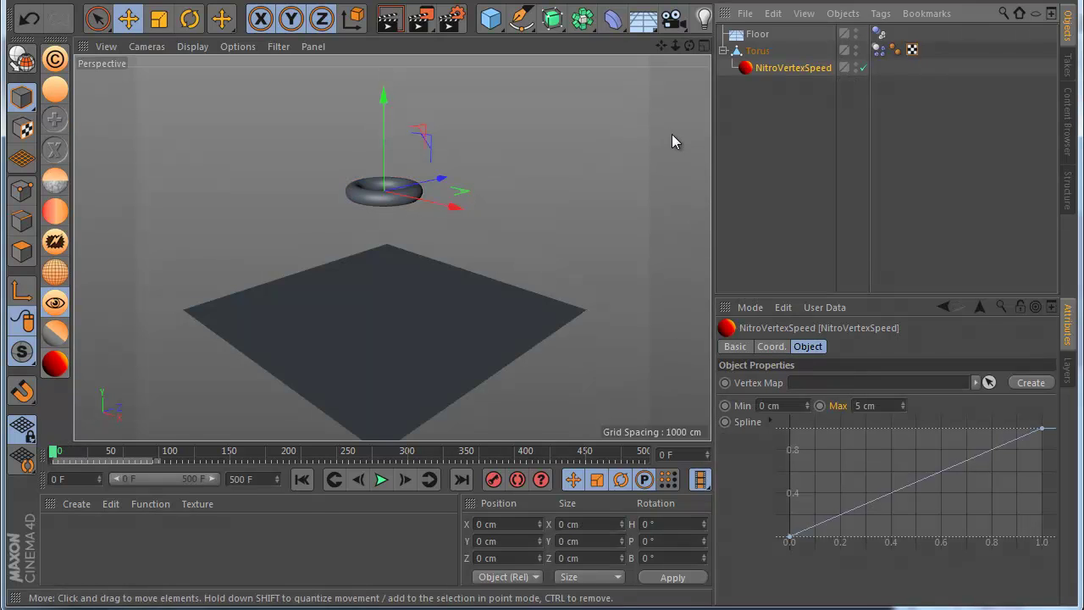
{"action": "left_click", "coordinate": [1028, 384]}
{"action": "type", "text": "60"}
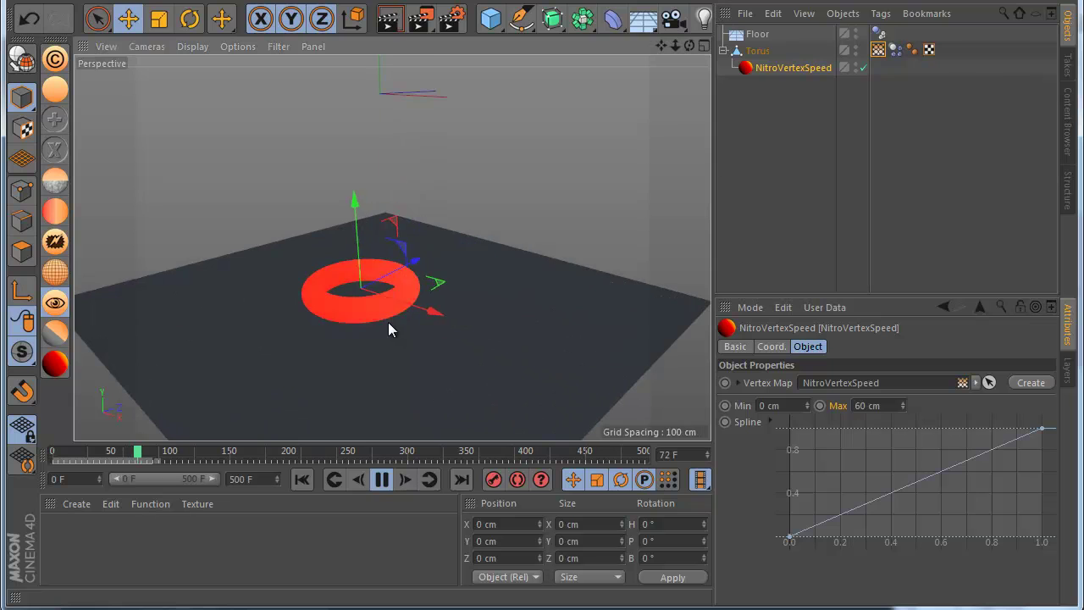
Tilt the torus about 52 degrees with the Rotate tool and play the drop
{"action": "left_click", "coordinate": [301, 479]}
{"action": "key", "text": "r"}
{"action": "left_click_drag", "start_coordinate": [411, 165], "coordinate": [435, 194]}
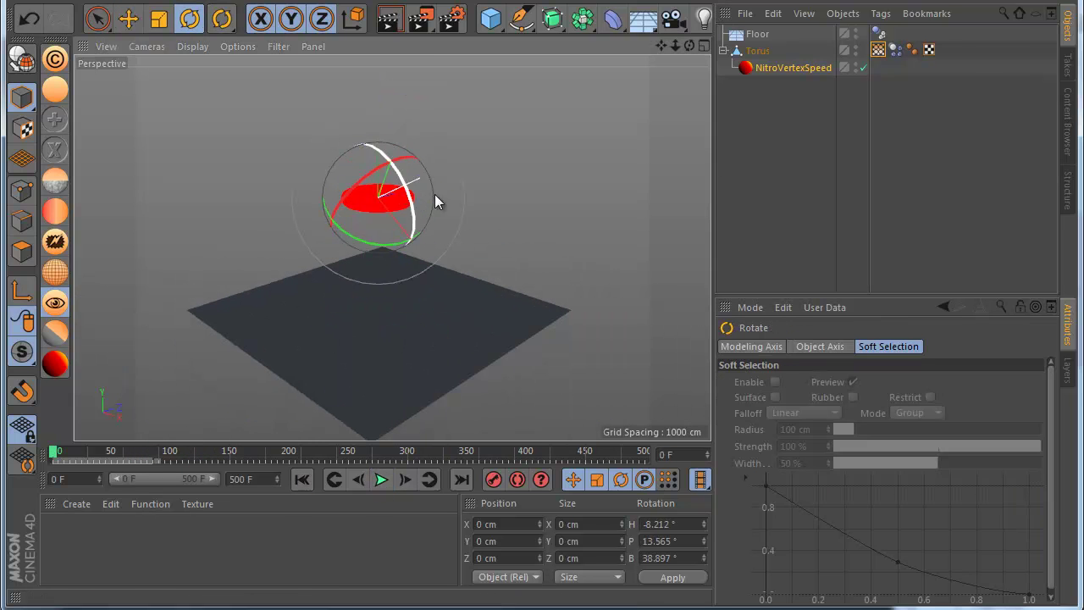
{"action": "key", "text": "ctrl+z"}
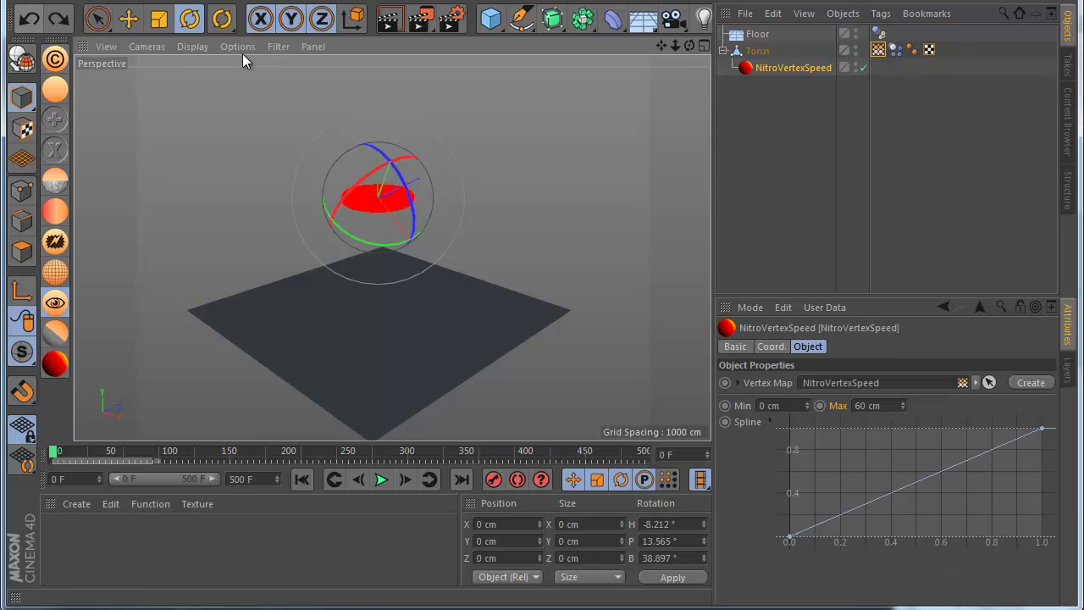
{"action": "left_click", "coordinate": [770, 52]}
{"action": "left_click_drag", "start_coordinate": [401, 156], "coordinate": [409, 210]}
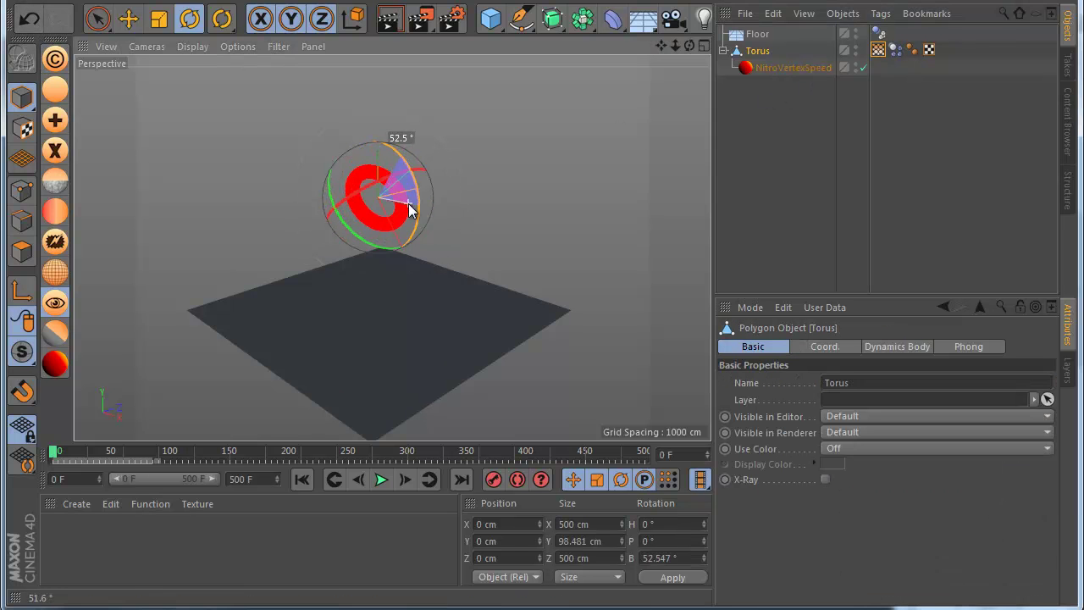
{"action": "left_click", "coordinate": [771, 68]}
{"action": "left_click", "coordinate": [383, 479]}
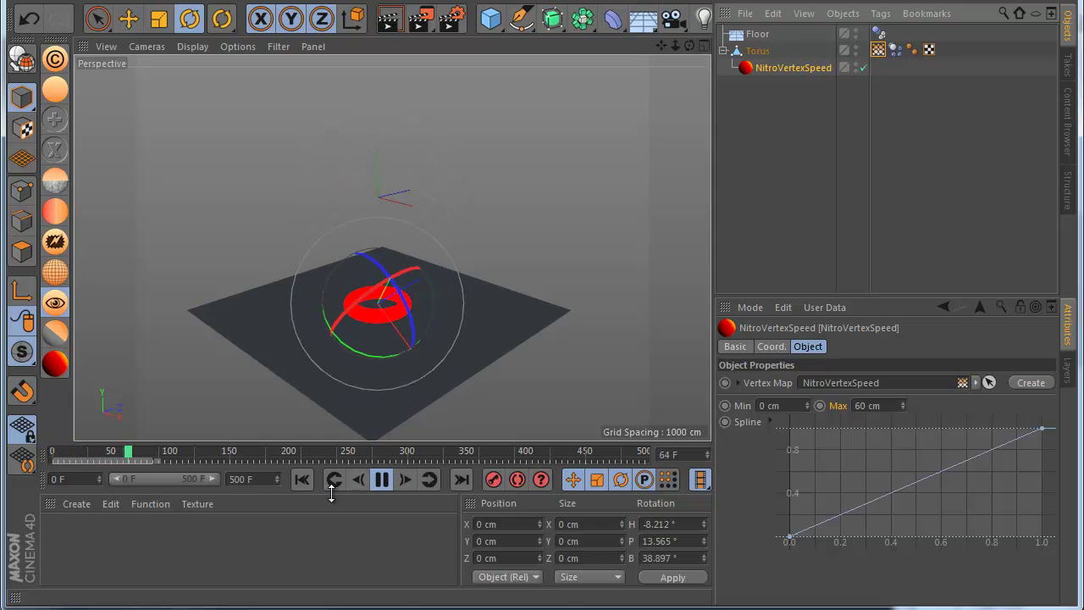
{"action": "left_click", "coordinate": [382, 480]}
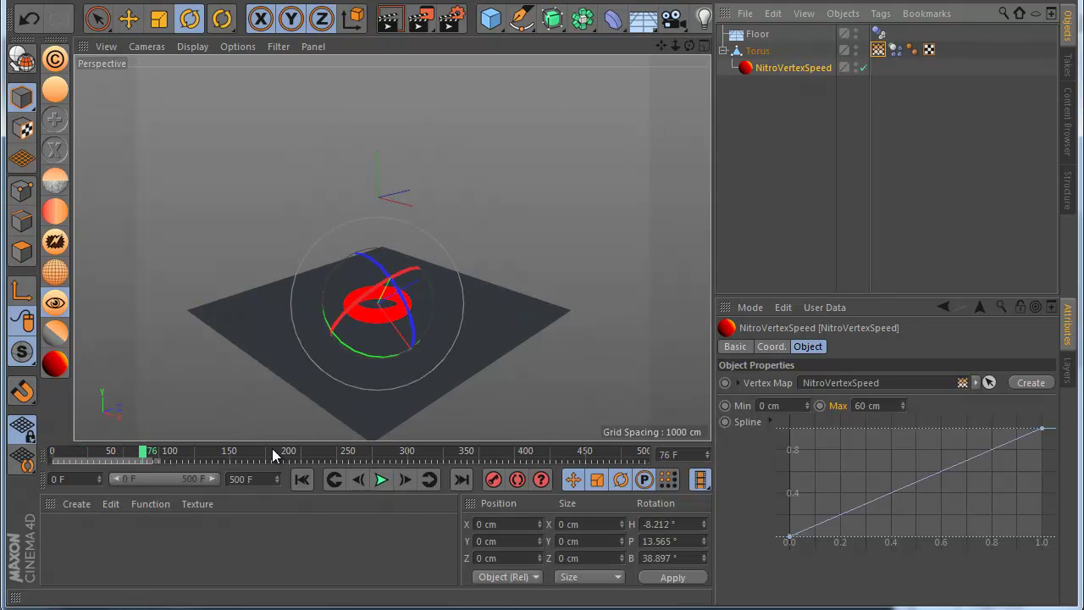
Tilt the torus further to about 96 degrees and replay its fall
{"action": "left_click", "coordinate": [301, 480]}
{"action": "left_click_drag", "start_coordinate": [396, 183], "coordinate": [406, 242]}
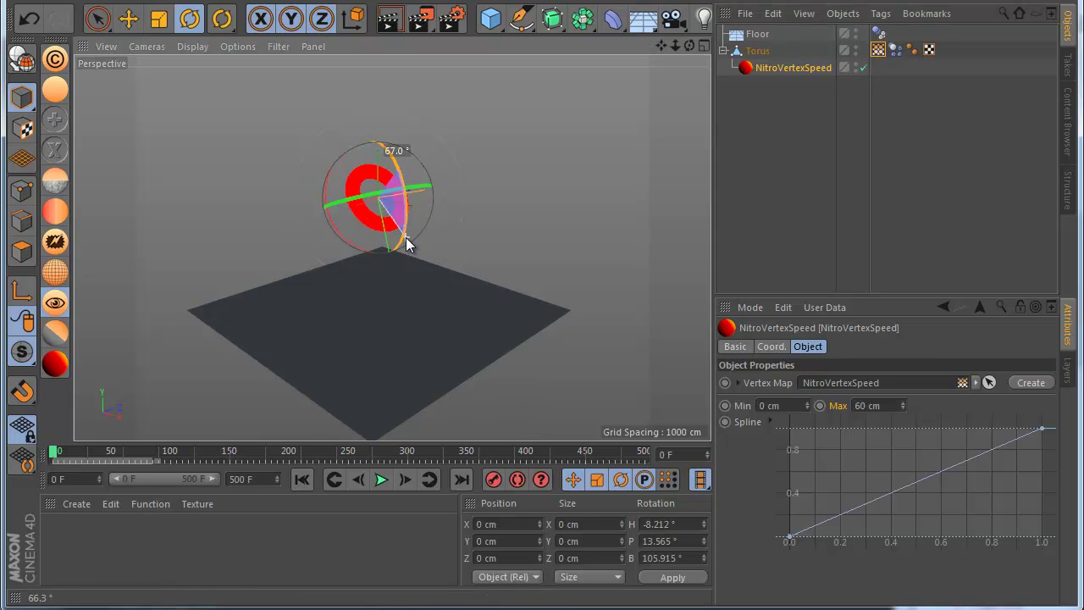
{"action": "left_click", "coordinate": [757, 51]}
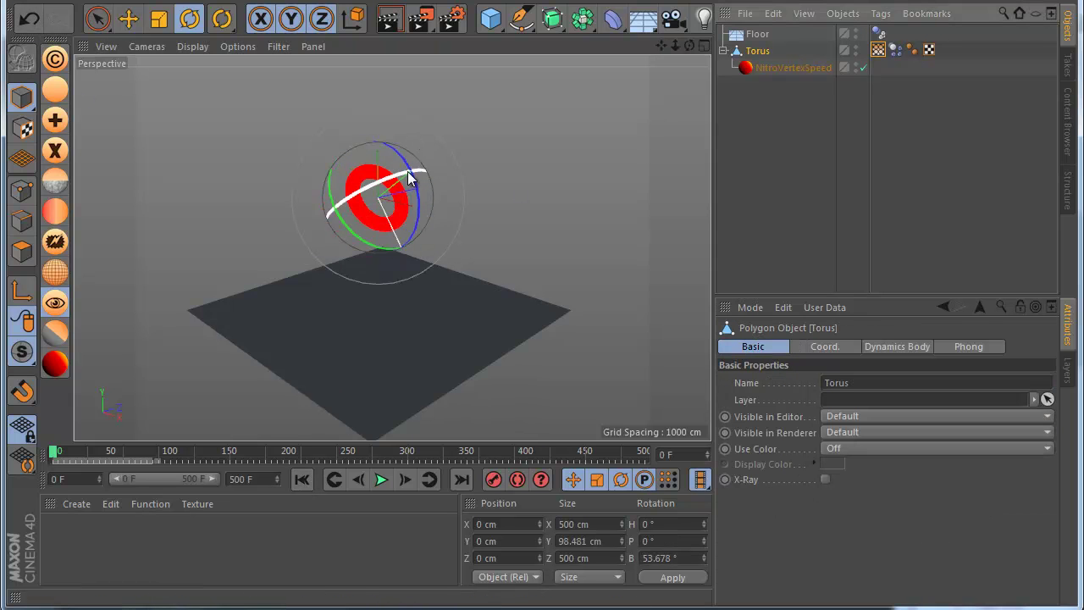
{"action": "left_click_drag", "start_coordinate": [408, 178], "coordinate": [412, 213]}
{"action": "left_click", "coordinate": [382, 479]}
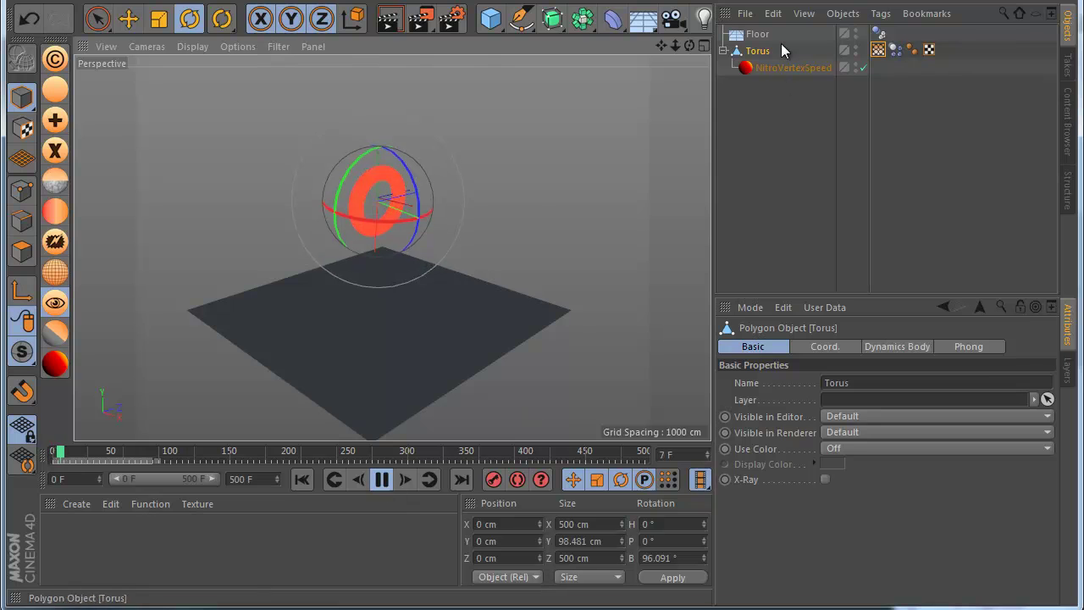
{"action": "left_click", "coordinate": [771, 67]}
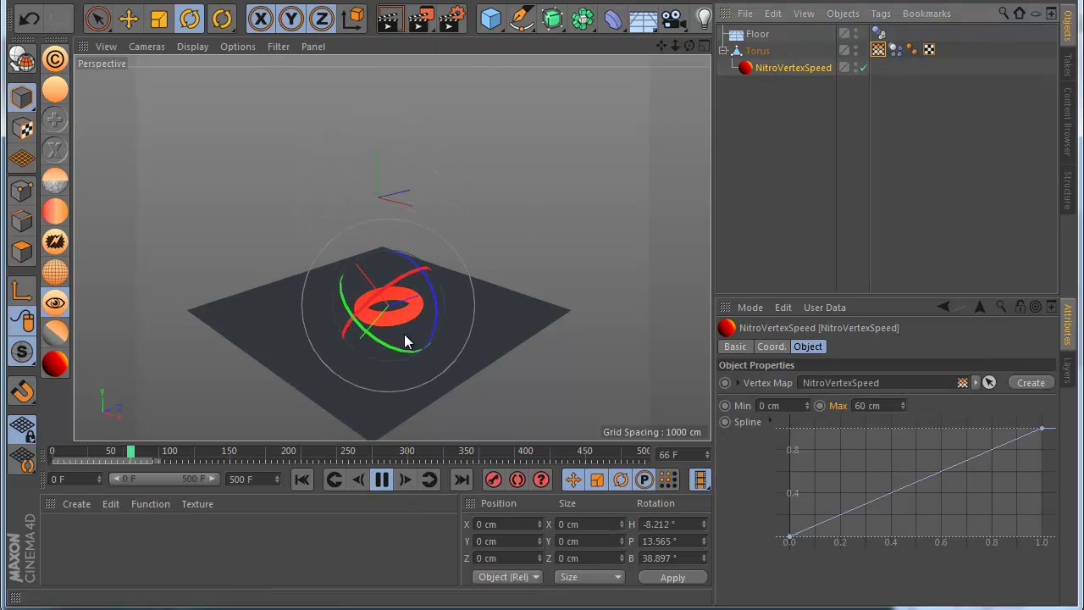
{"action": "left_click", "coordinate": [303, 479]}
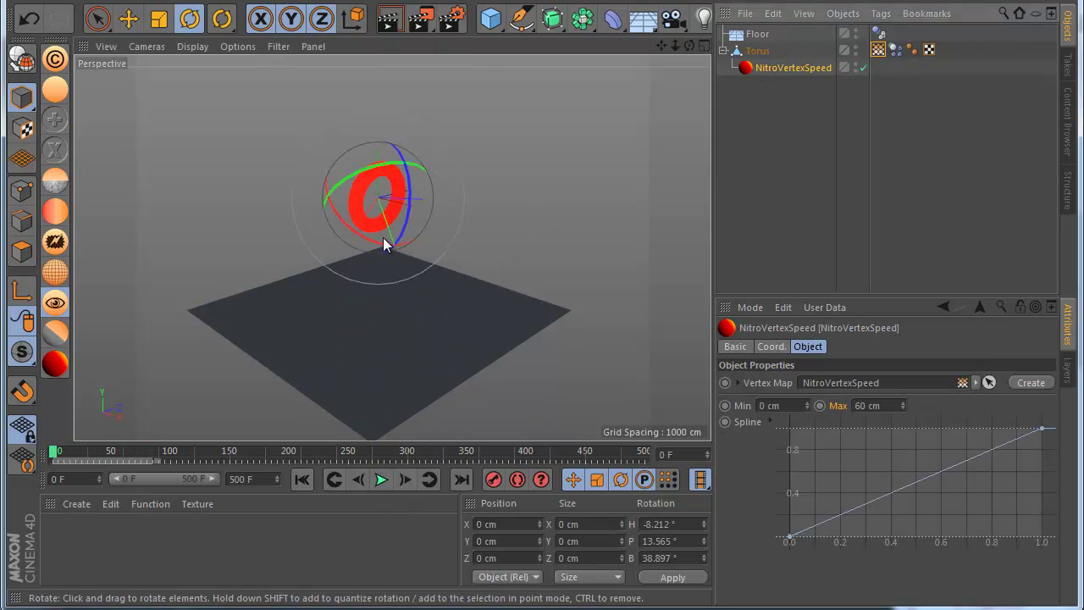
{"action": "left_click", "coordinate": [382, 480]}
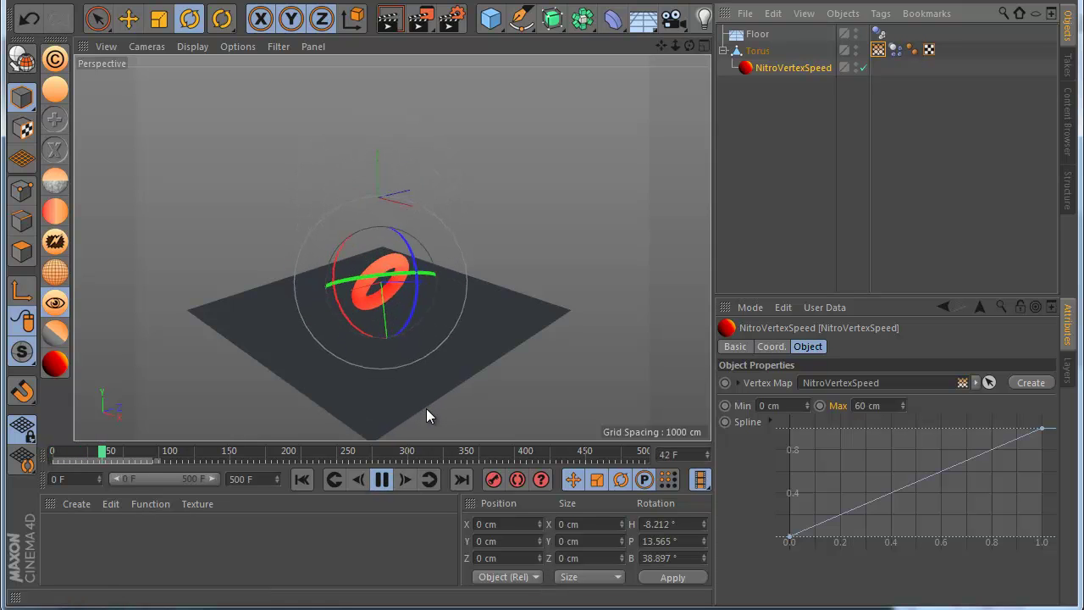
Set the torus's Soft Body type to Made of Polygons/Lines
{"action": "left_click", "coordinate": [895, 49]}
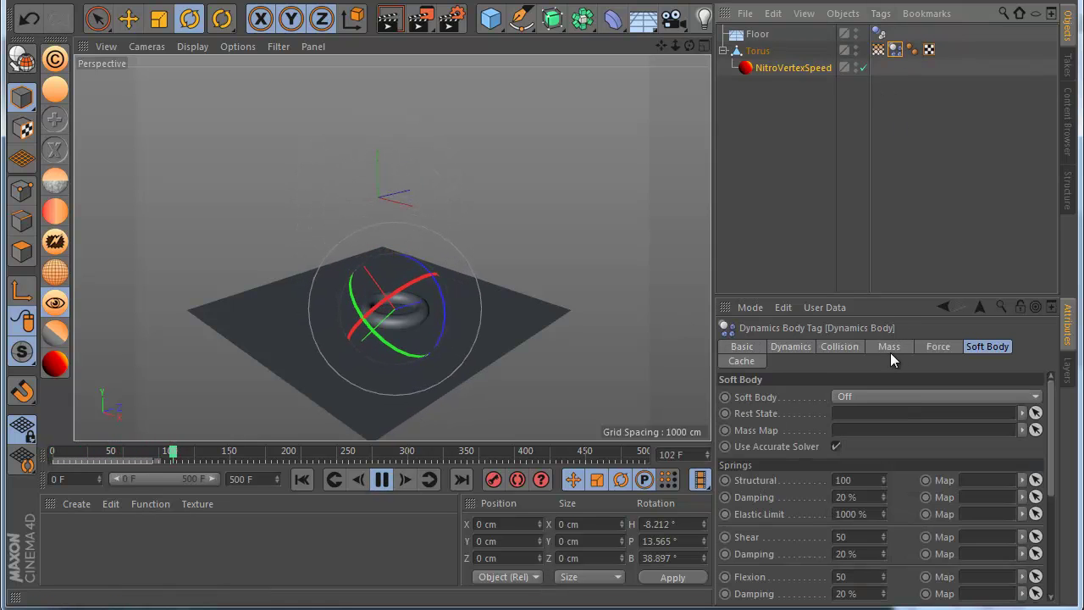
{"action": "left_click", "coordinate": [915, 396]}
{"action": "left_click", "coordinate": [907, 429]}
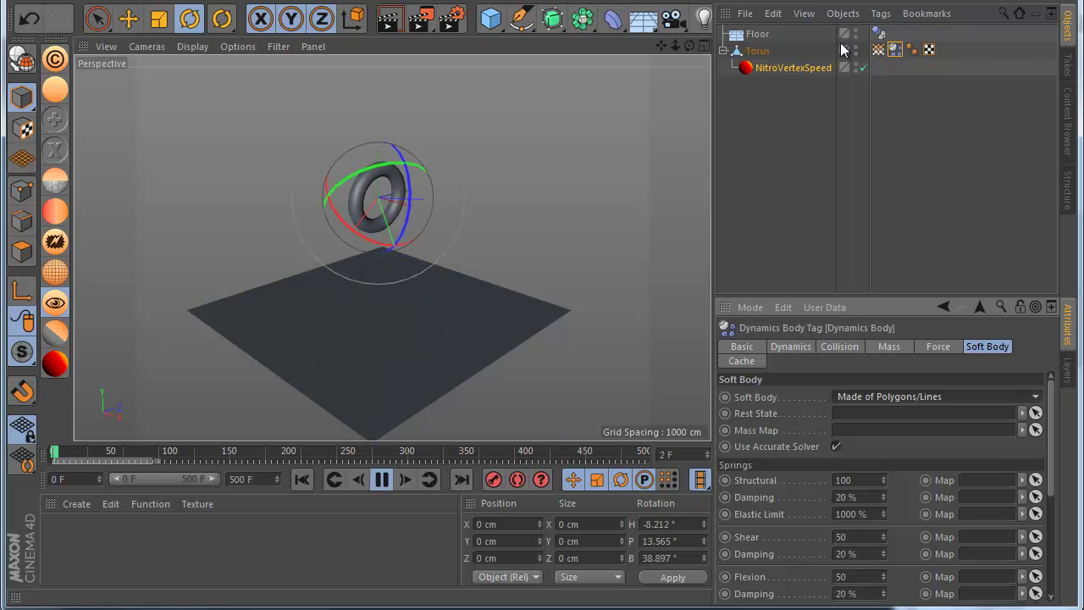
{"action": "left_click", "coordinate": [765, 52]}
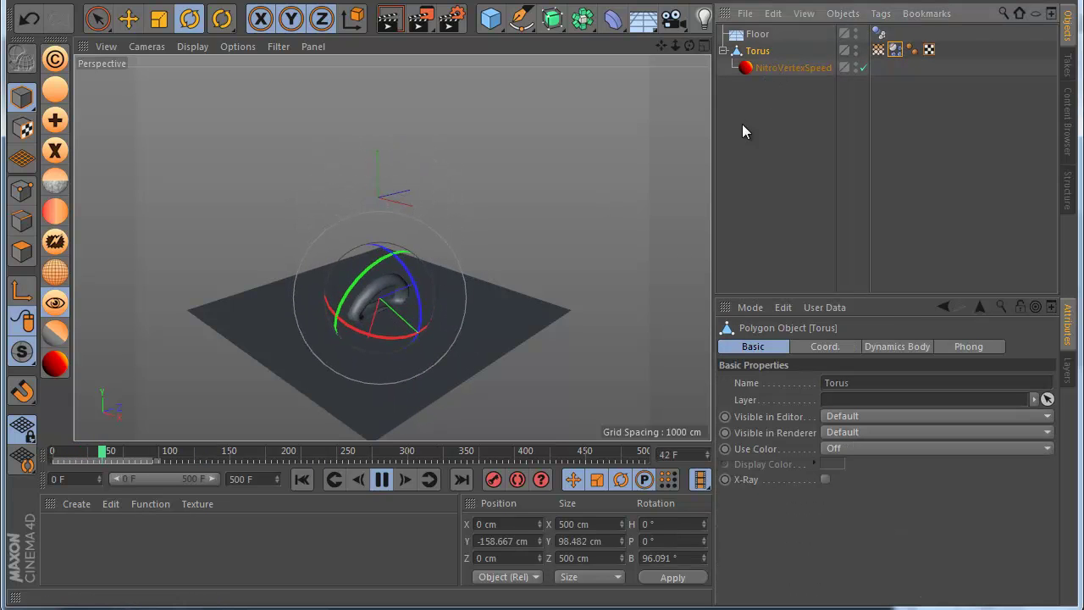
{"action": "left_click", "coordinate": [766, 67]}
{"action": "scroll", "coordinate": [407, 356], "scroll_direction": "up", "scroll_amount": 3}
{"action": "scroll", "coordinate": [431, 387], "scroll_direction": "up", "scroll_amount": 3}
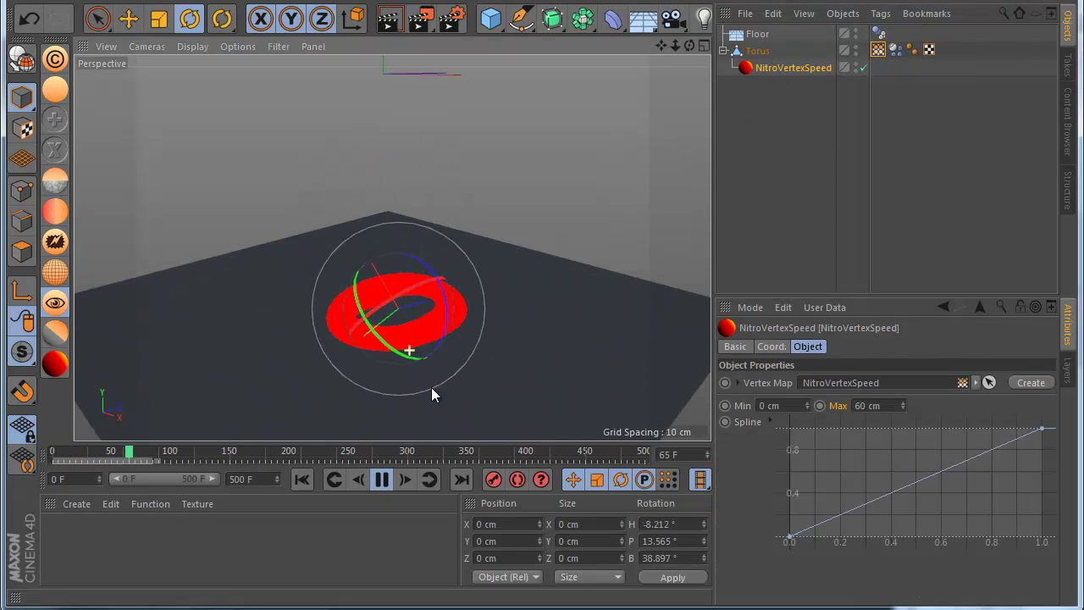
Replay the soft-body torus falling, then add a Formula object
{"action": "left_click", "coordinate": [294, 483]}
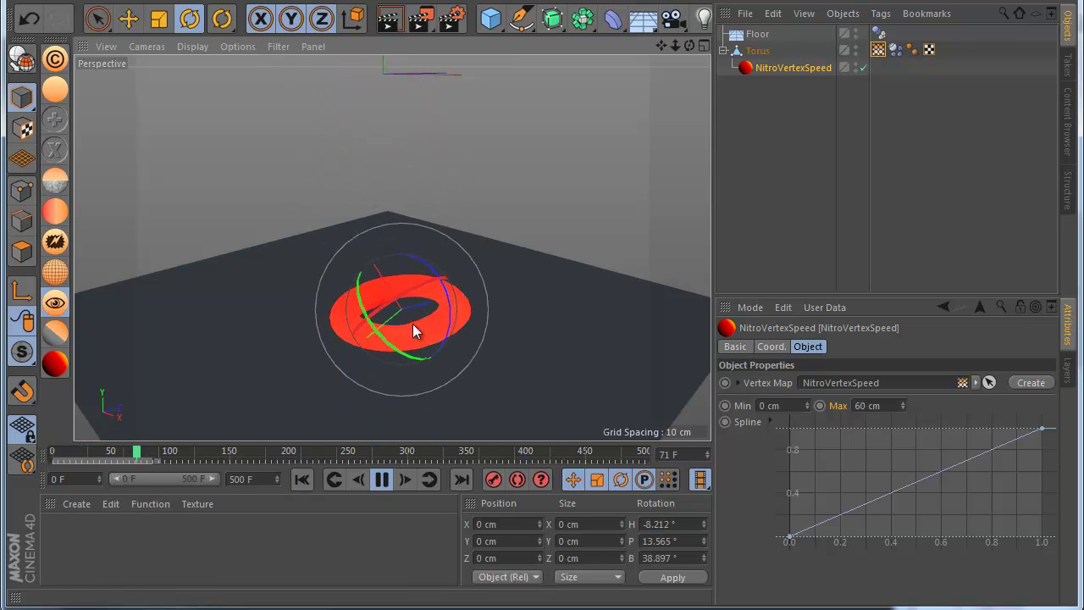
{"action": "left_click", "coordinate": [378, 480]}
{"action": "left_click", "coordinate": [302, 480]}
{"action": "scroll", "coordinate": [347, 386], "scroll_direction": "down", "scroll_amount": 5}
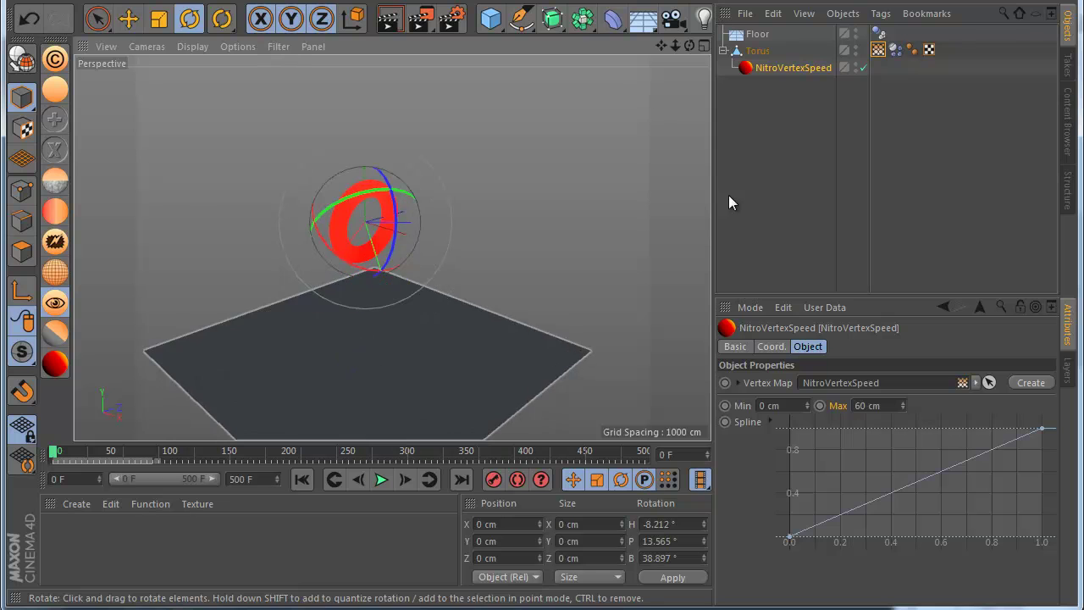
{"action": "left_click", "coordinate": [895, 50]}
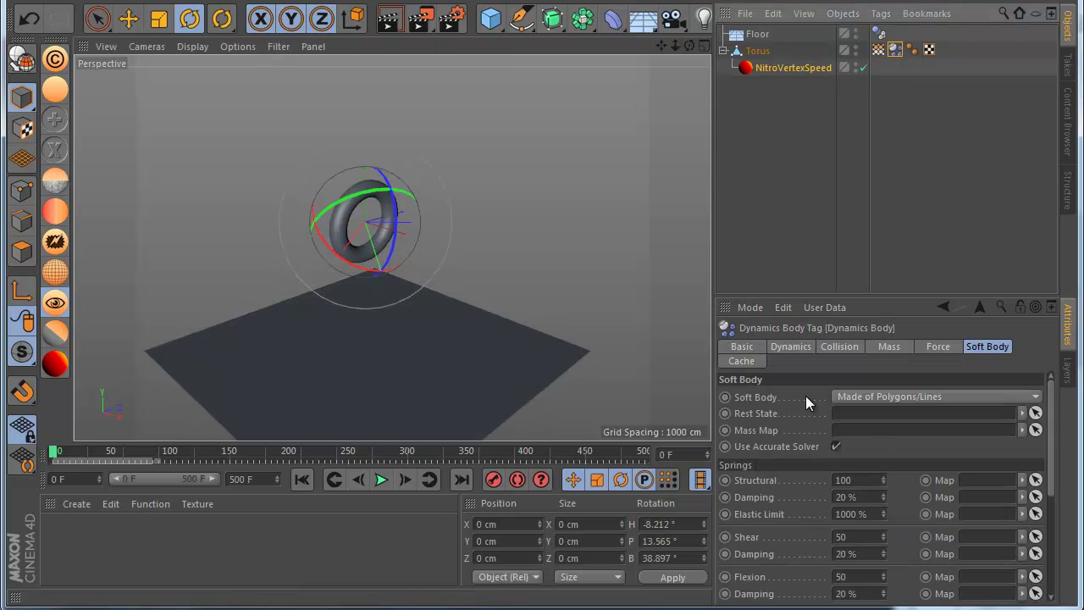
{"action": "left_click", "coordinate": [790, 347]}
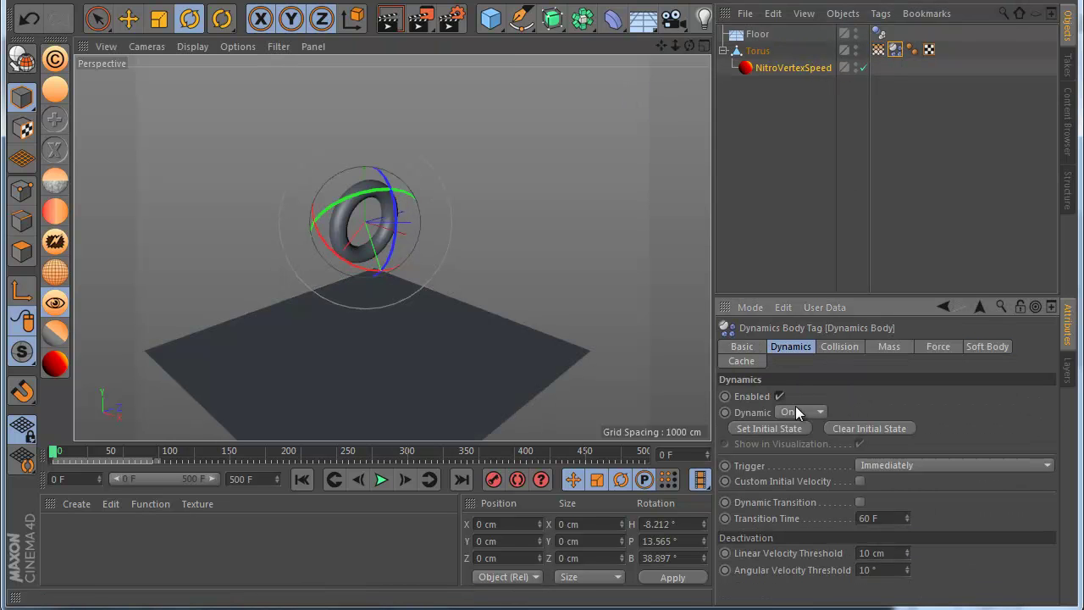
{"action": "left_click", "coordinate": [613, 21]}
Parent a Formula deformer under the Torus and play to watch it wobble
{"action": "left_click", "coordinate": [266, 231]}
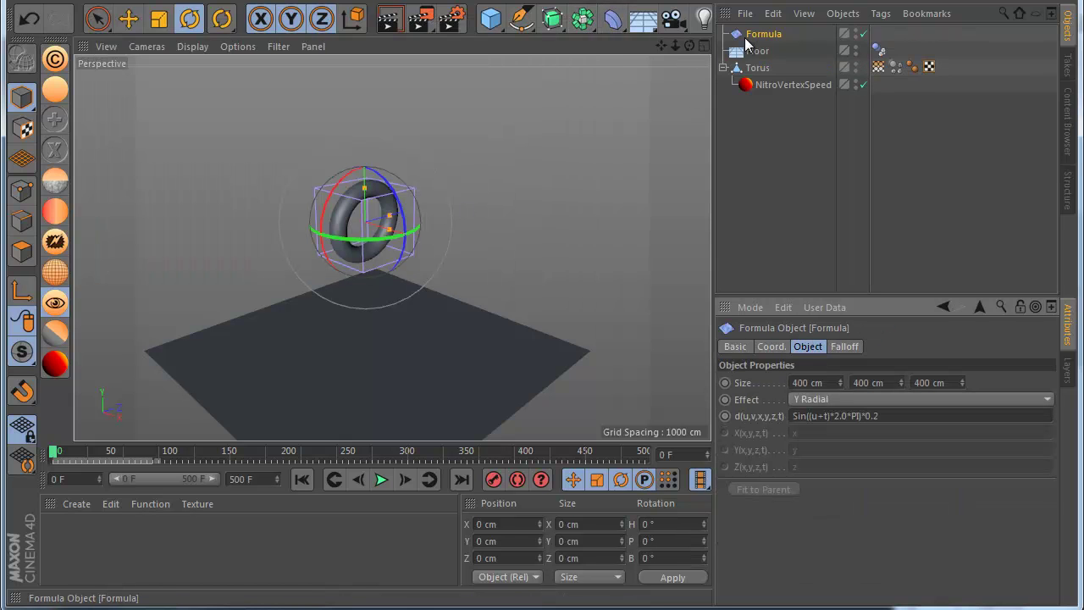
{"action": "left_click_drag", "start_coordinate": [763, 34], "coordinate": [746, 84]}
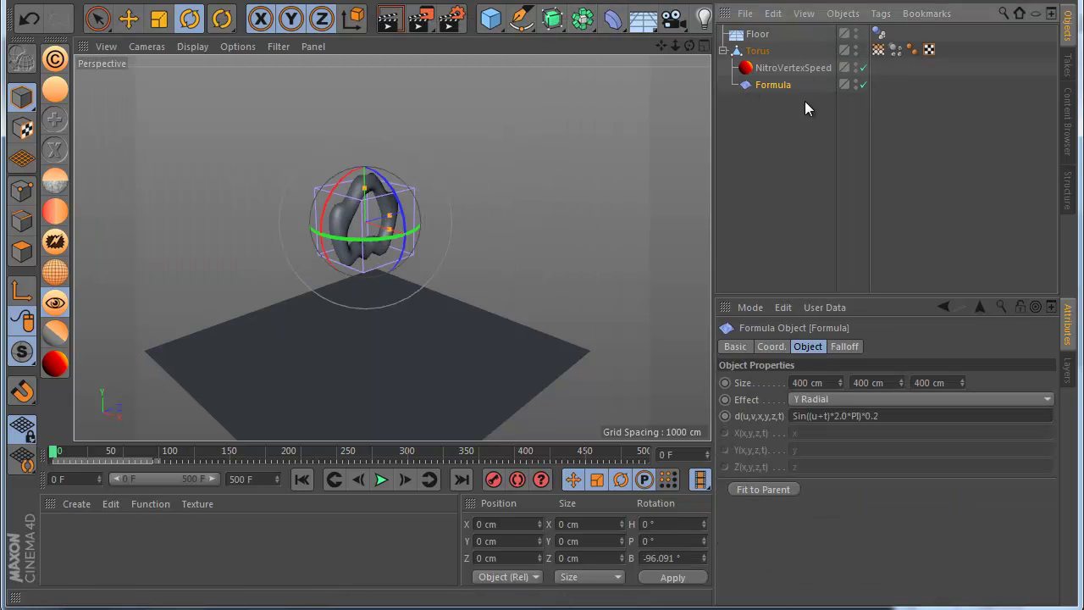
{"action": "left_click", "coordinate": [805, 68]}
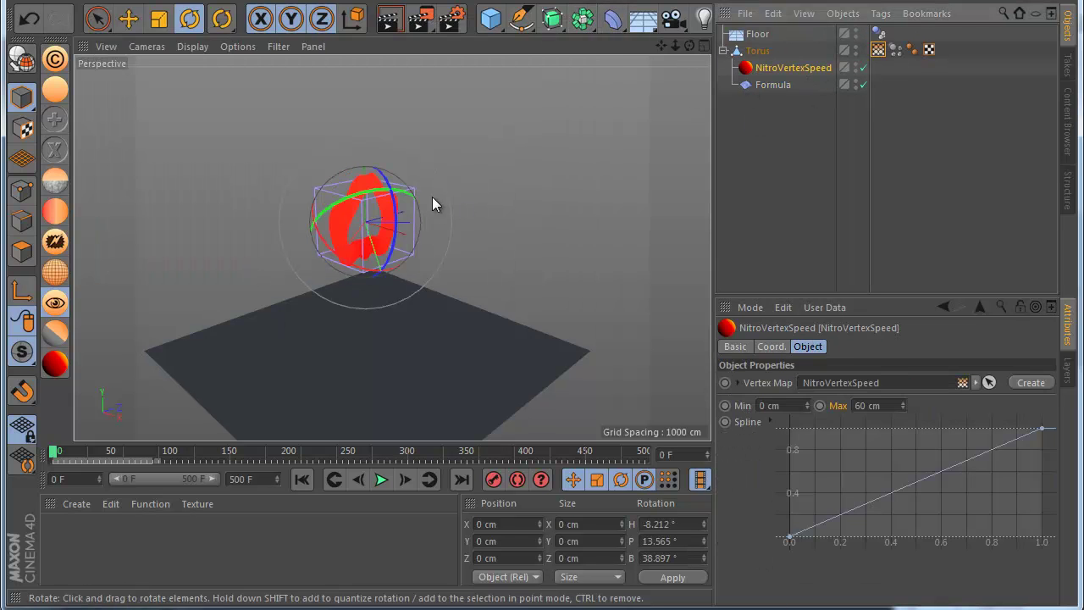
{"action": "left_click", "coordinate": [390, 477]}
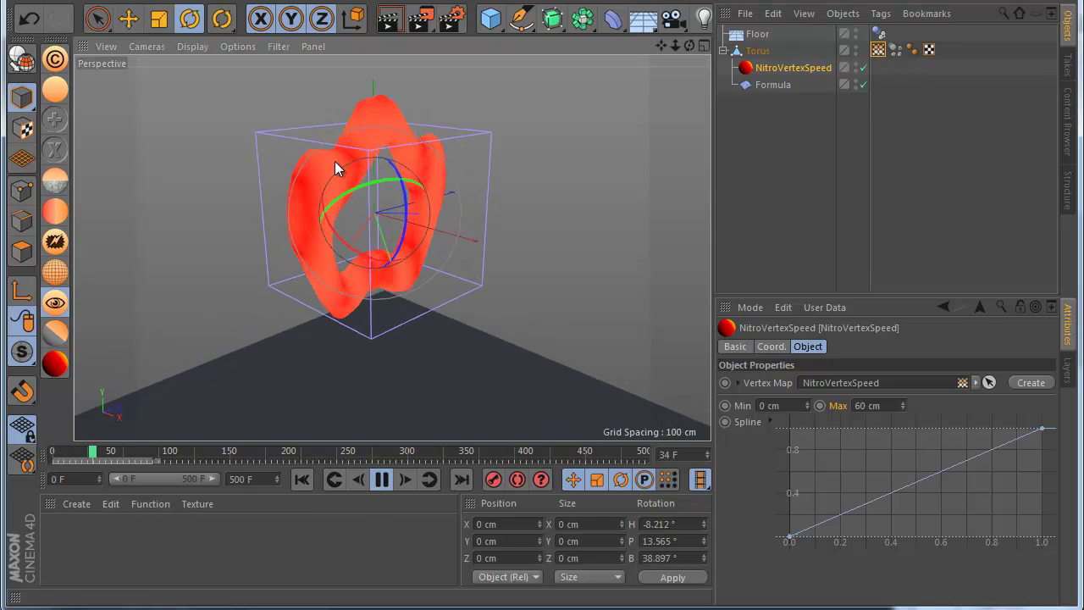
Lower the NitroVertexSpeed maximum to 17.8 cm, undoing a trial spline edit, then stop playback
{"action": "left_click_drag", "start_coordinate": [904, 406], "coordinate": [904, 408]}
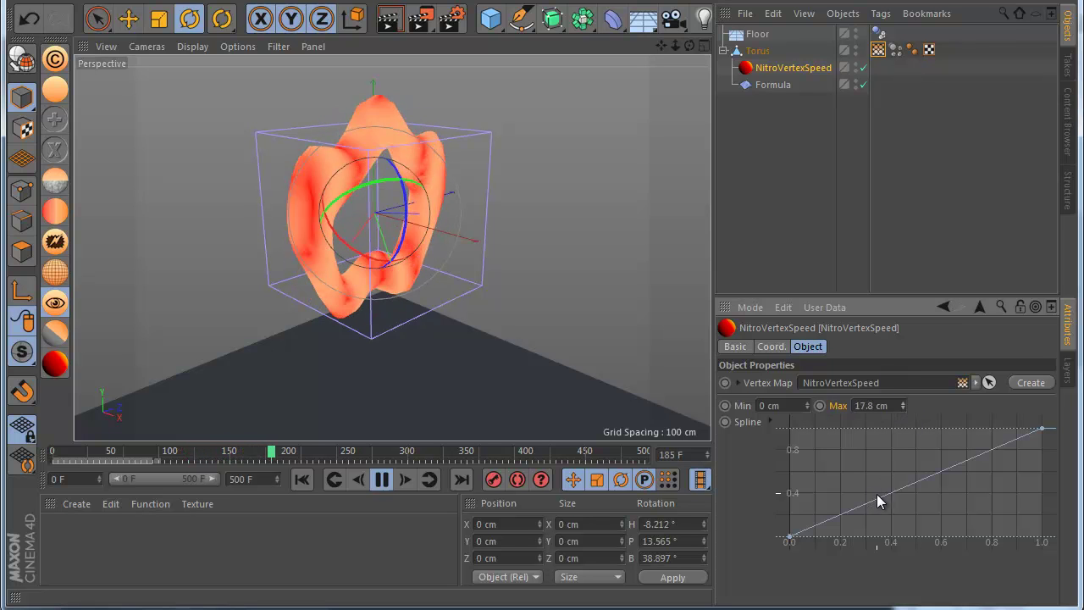
{"action": "mouse_move", "coordinate": [878, 494]}
{"action": "left_mouse_down", "text": "ctrl"}
{"action": "mouse_move", "coordinate": [911, 528]}
{"action": "mouse_move", "coordinate": [896, 477]}
{"action": "left_mouse_up", "text": "ctrl"}
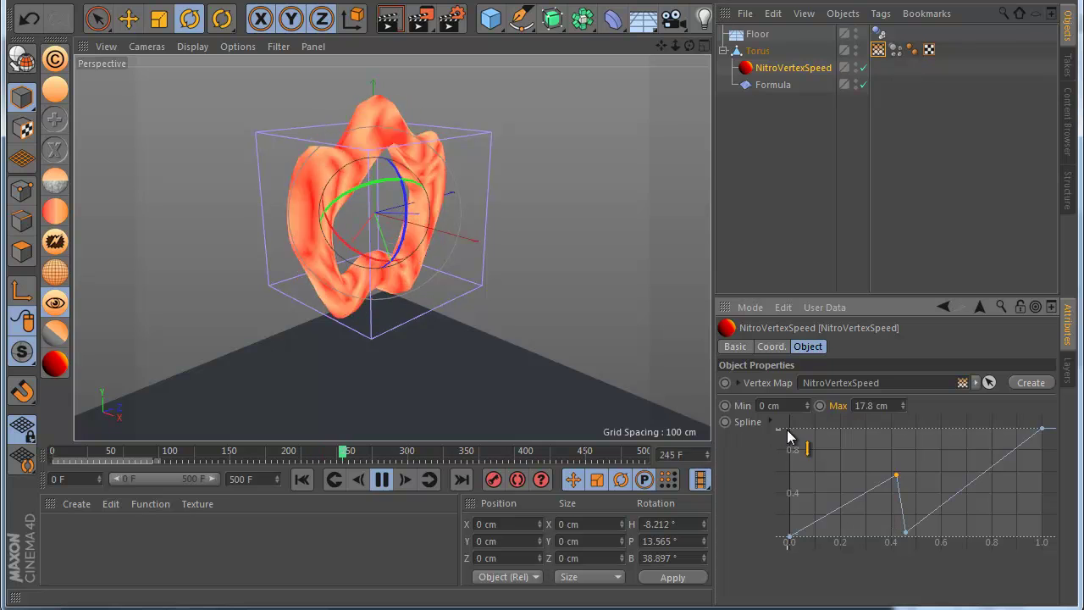
{"action": "key", "text": "ctrl+z"}
{"action": "key", "text": "ctrl+z"}
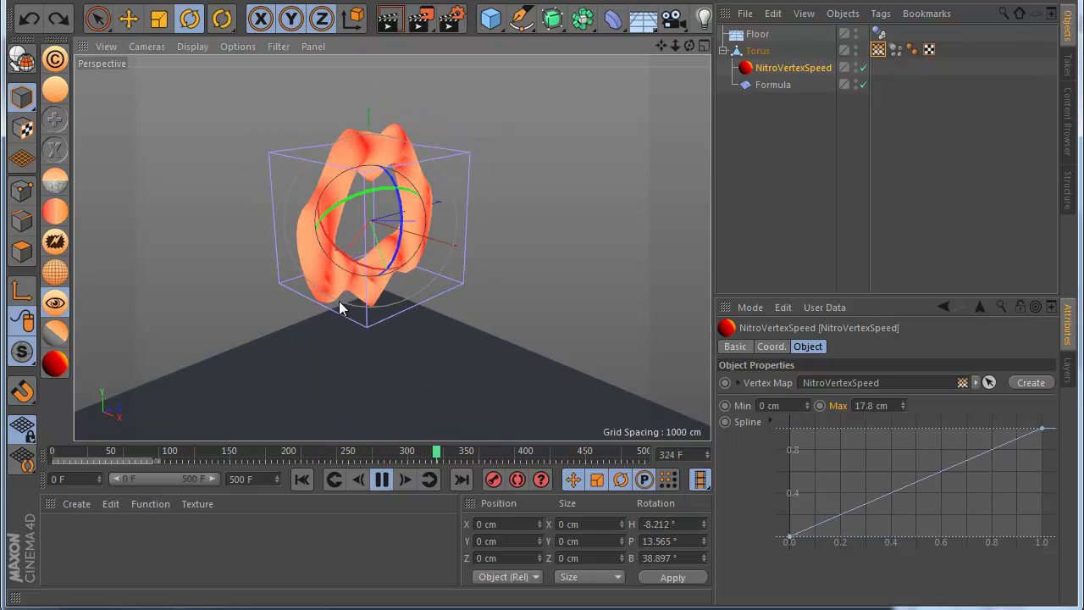
{"action": "key", "text": "F8"}
{"action": "key", "text": "shift+f"}
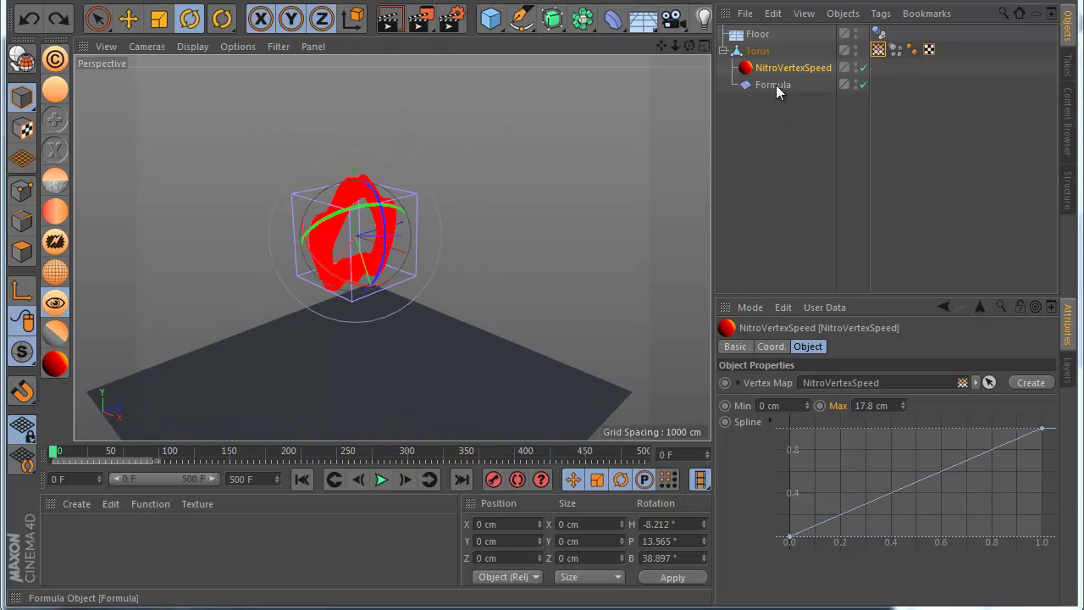
Delete the Formula deformer from under the torus
{"action": "left_click", "coordinate": [879, 50]}
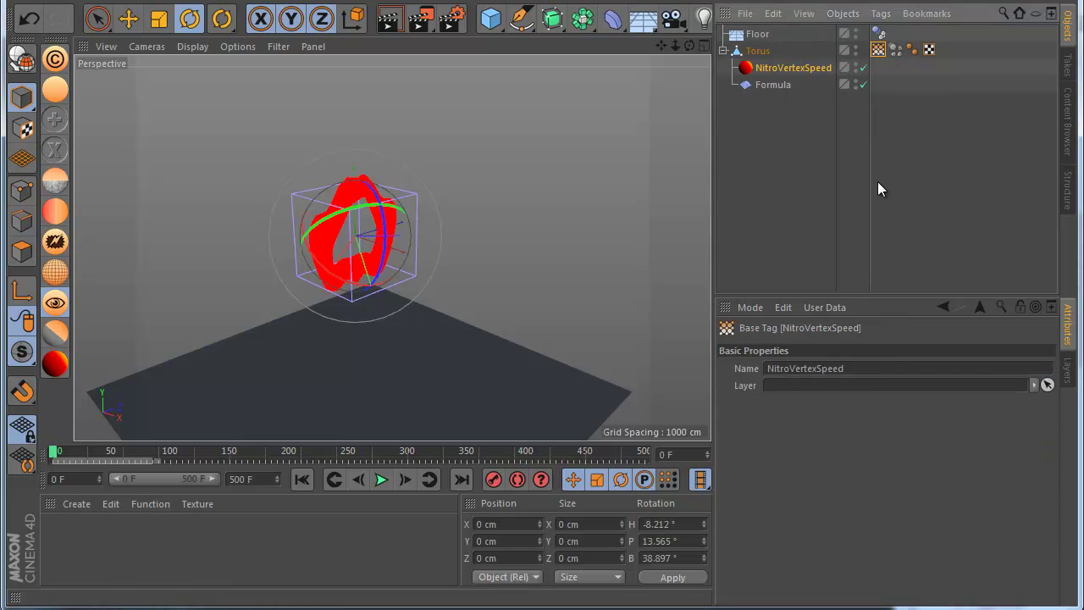
{"action": "left_click", "coordinate": [896, 52]}
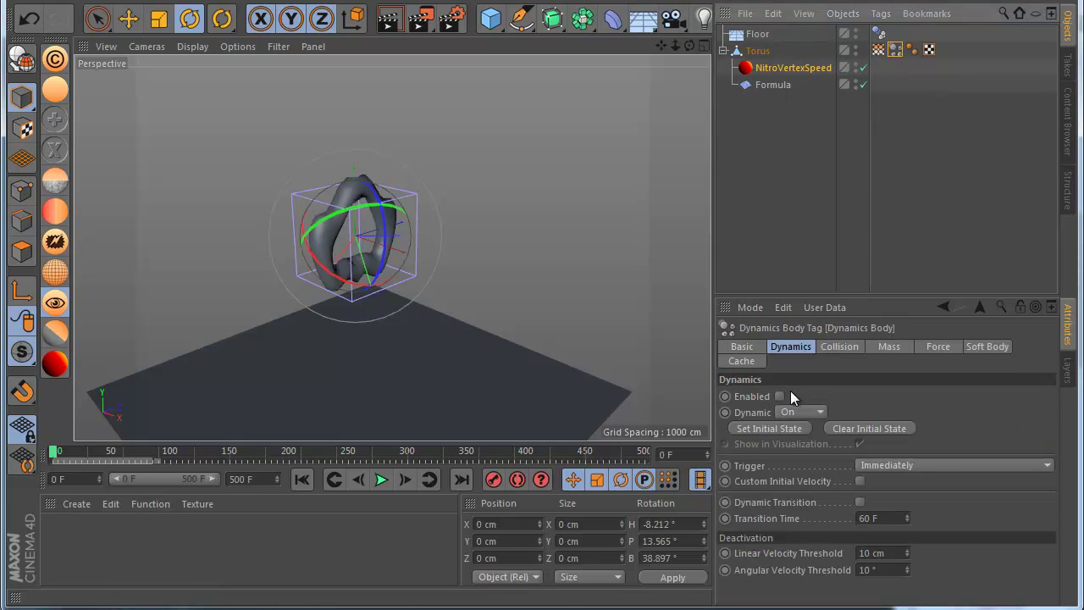
{"action": "left_click", "coordinate": [770, 84]}
{"action": "key", "text": "Delete"}
Replay the undeformed torus falling, then rewind and bring up the Simulate menu
{"action": "left_click", "coordinate": [381, 480]}
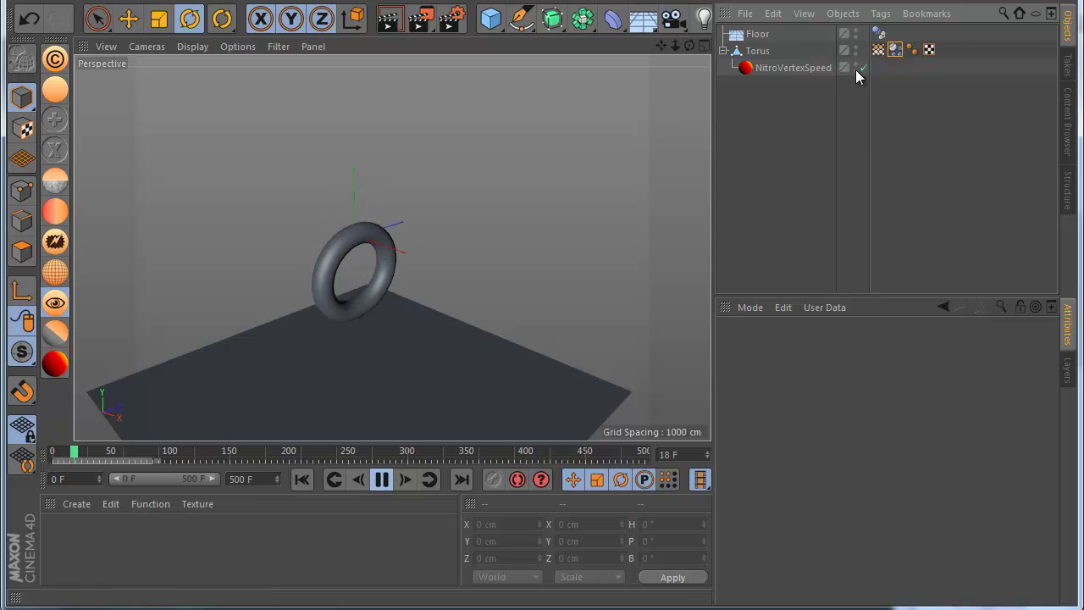
{"action": "left_click", "coordinate": [879, 51]}
{"action": "scroll", "coordinate": [370, 277], "scroll_direction": "down", "scroll_amount": 1}
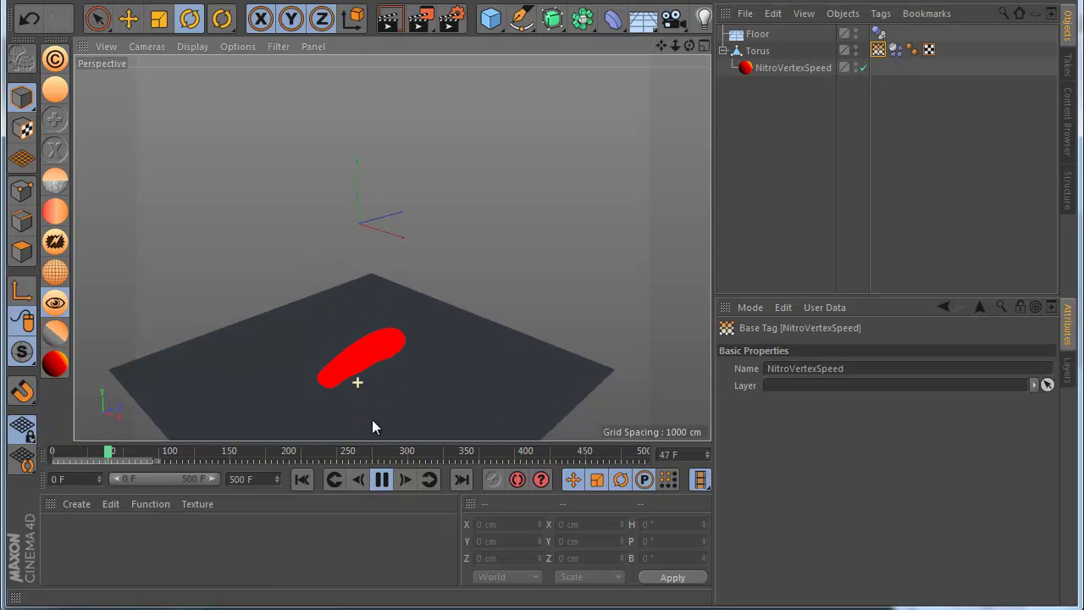
{"action": "left_click", "coordinate": [382, 479]}
{"action": "left_click", "coordinate": [302, 480]}
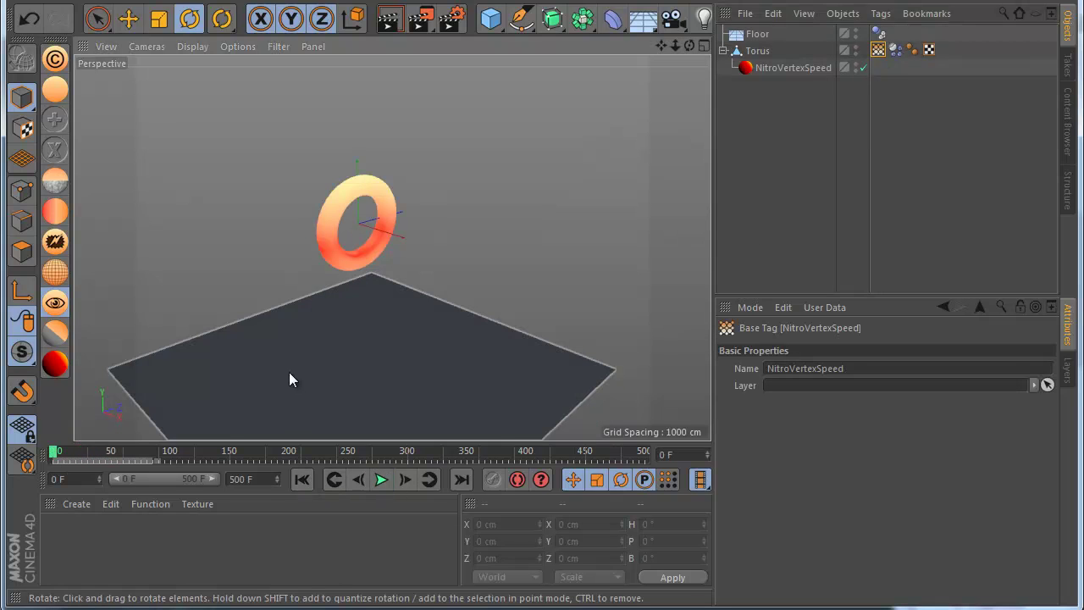
{"action": "left_click", "coordinate": [303, 1]}
{"action": "mouse_move", "coordinate": [320, 57]}
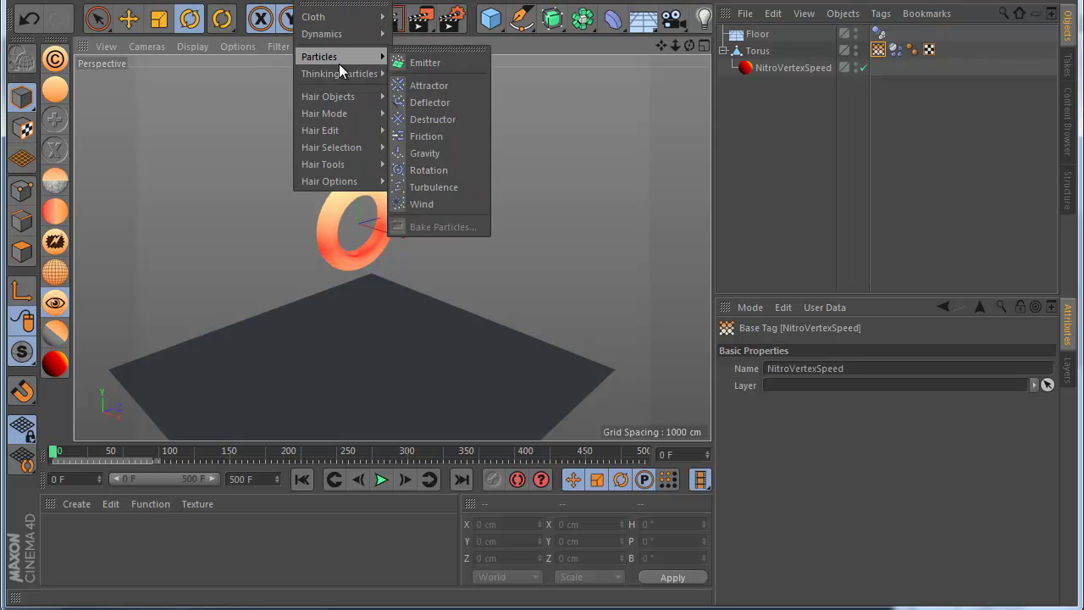
Add a Fur object to the torus from Simulate > Hair Objects
{"action": "left_click", "coordinate": [881, 53]}
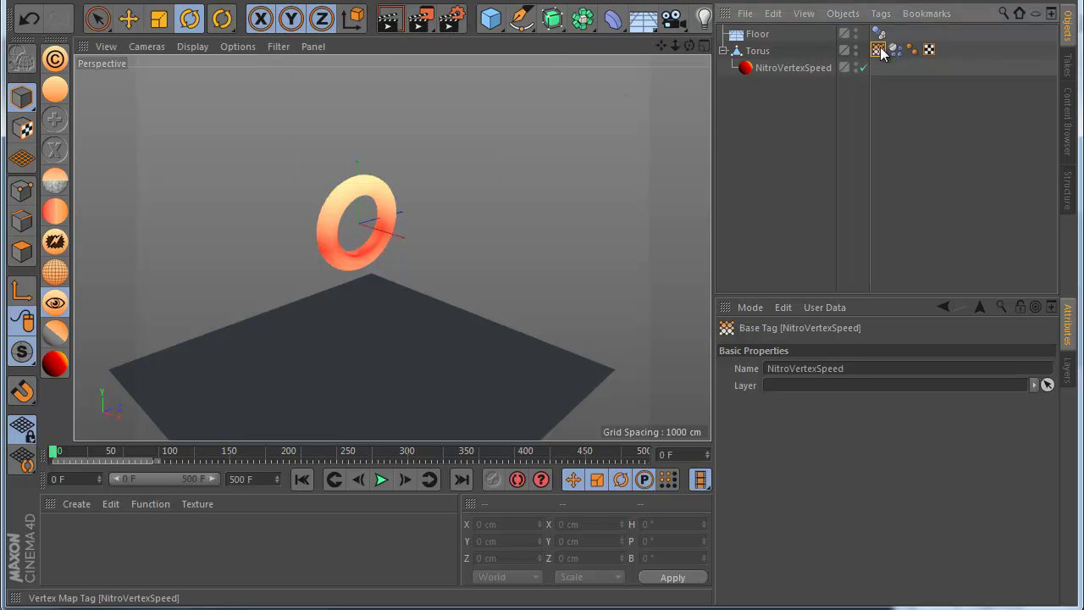
{"action": "left_click", "coordinate": [352, 0]}
{"action": "left_click", "coordinate": [440, 133]}
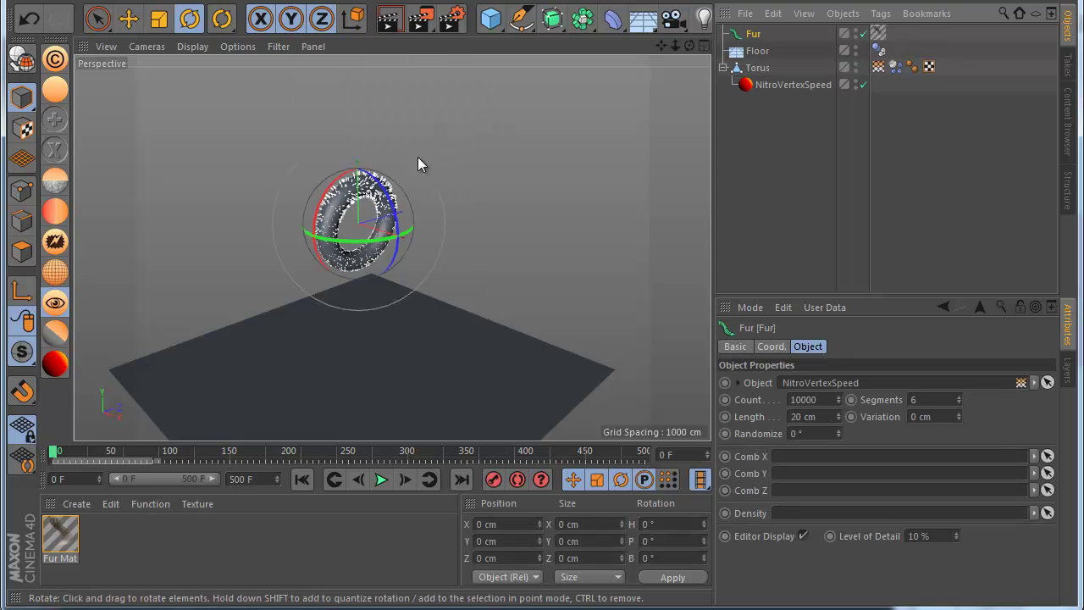
{"action": "left_click", "coordinate": [819, 241]}
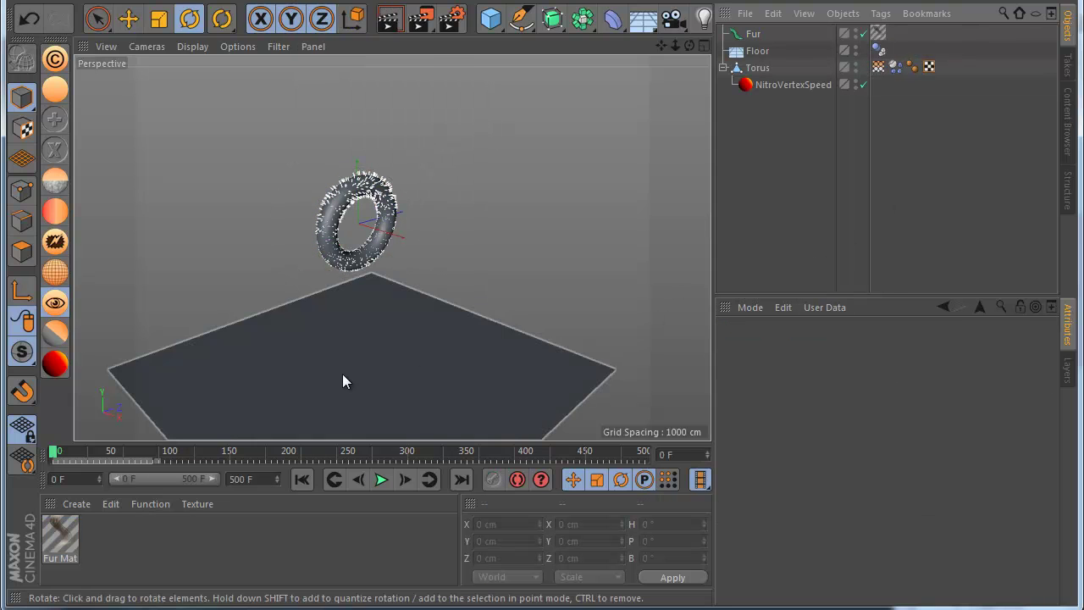
Preview the furry torus falling onto the floor, zooming in, then rewind
{"action": "left_click", "coordinate": [381, 478]}
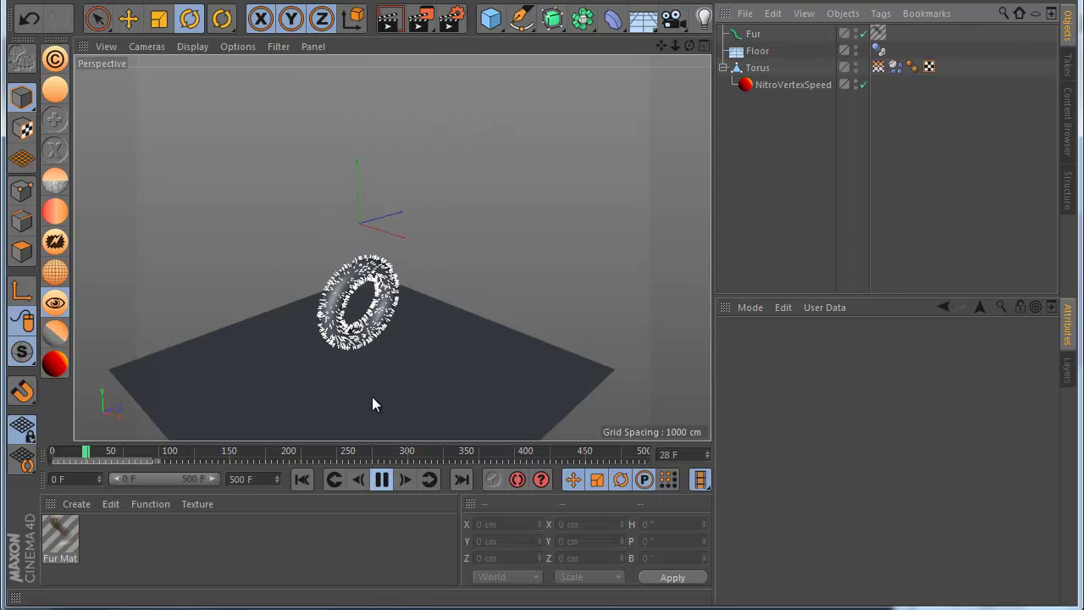
{"action": "scroll", "coordinate": [363, 380], "scroll_direction": "up", "scroll_amount": 3}
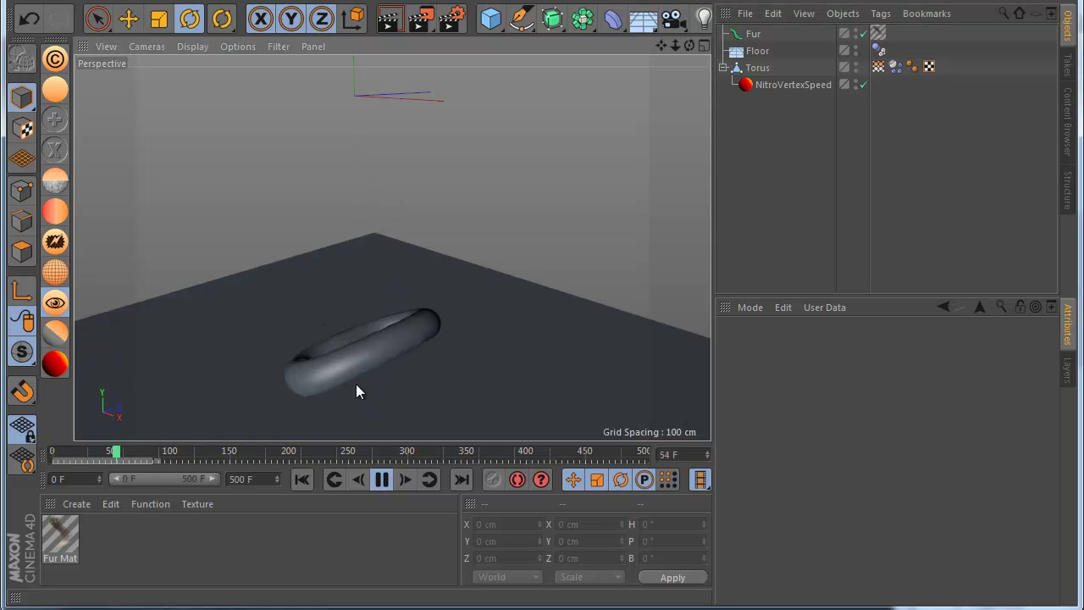
{"action": "scroll", "coordinate": [335, 315], "scroll_direction": "down", "scroll_amount": 3}
{"action": "scroll", "coordinate": [363, 346], "scroll_direction": "down", "scroll_amount": 2}
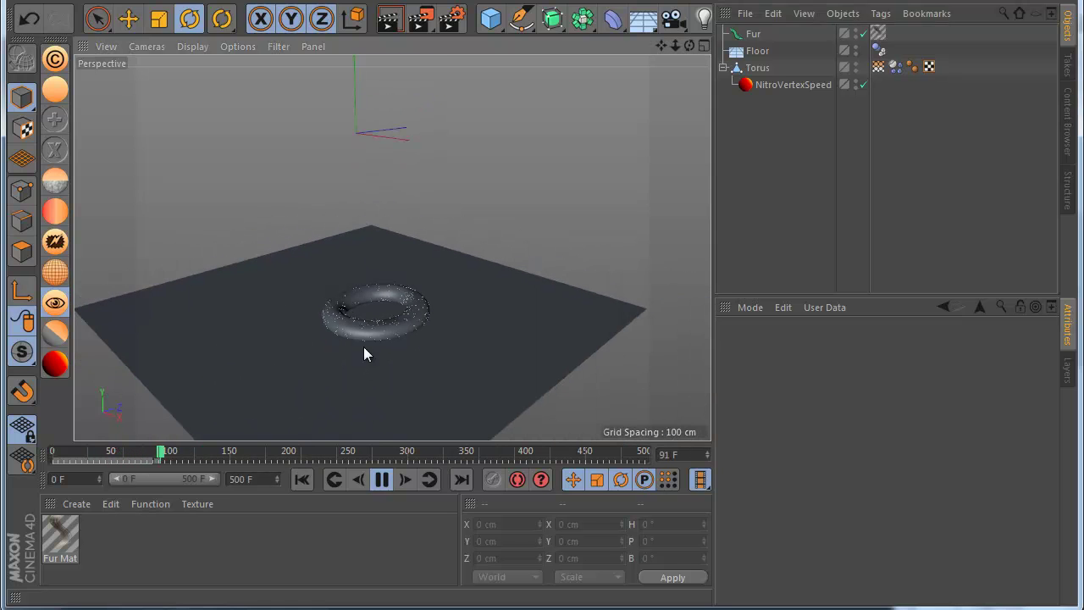
{"action": "left_click", "coordinate": [303, 480]}
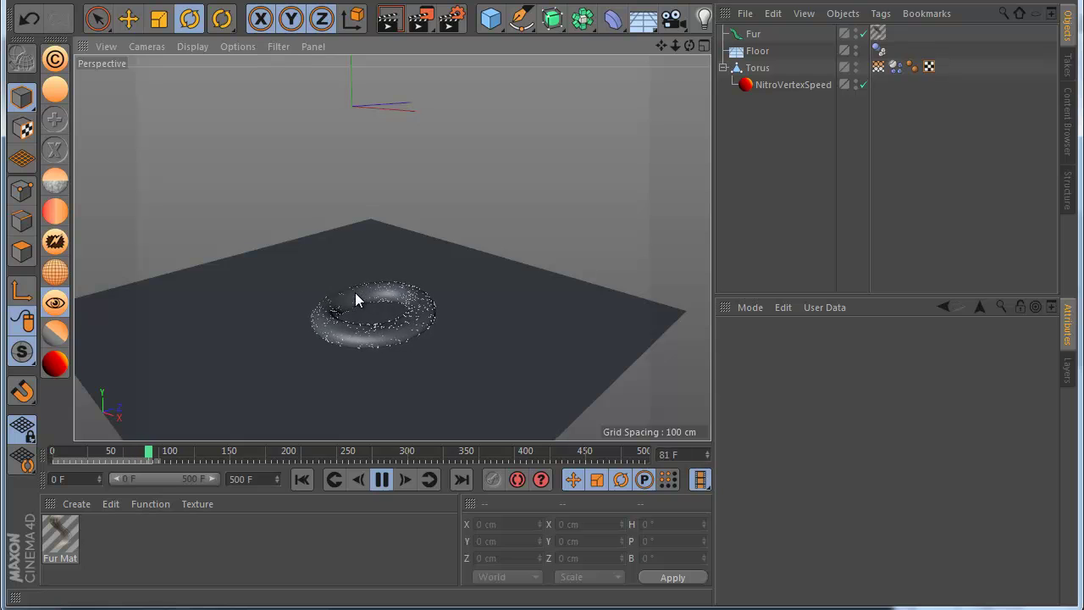
{"action": "left_click", "coordinate": [382, 480]}
Invert the NitroVertexSpeed spline: start point raised to the top, end point lowered to the bottom
{"action": "left_click", "coordinate": [303, 480]}
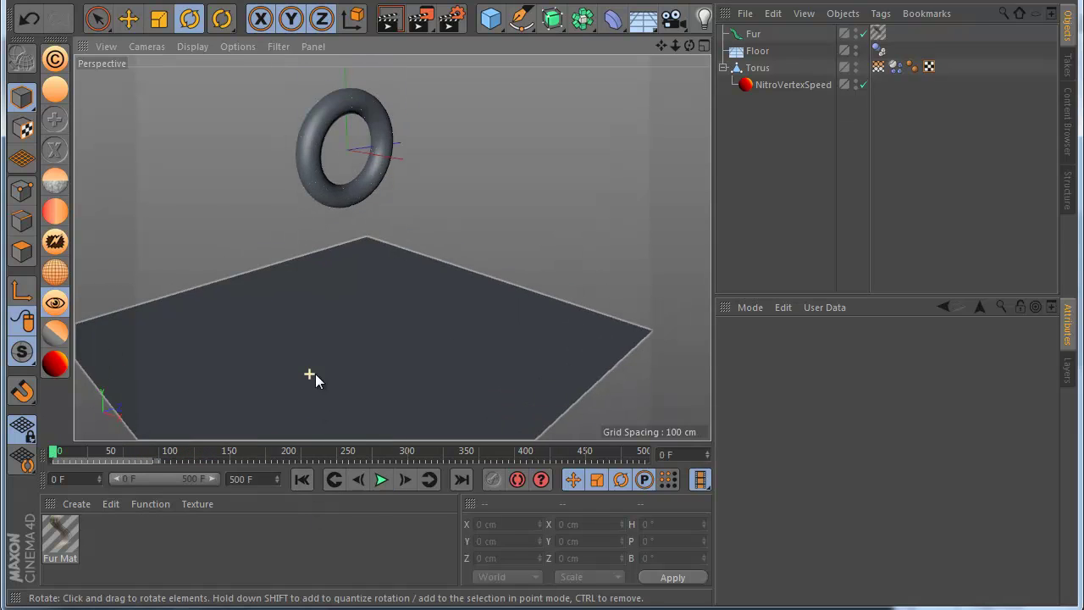
{"action": "left_click", "coordinate": [784, 85]}
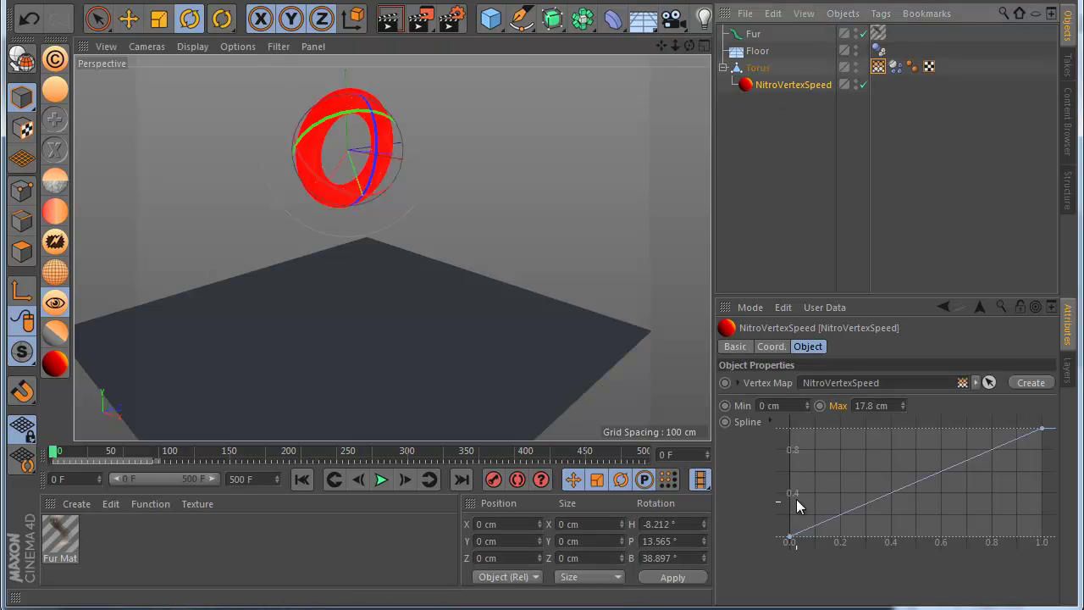
{"action": "left_click_drag", "start_coordinate": [786, 537], "coordinate": [780, 436]}
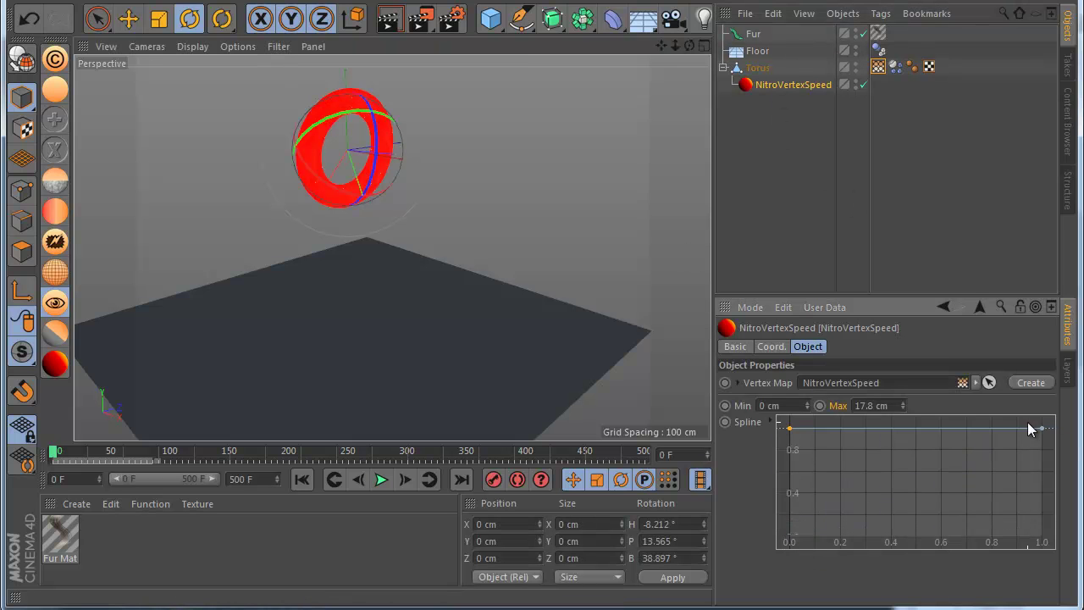
{"action": "left_click_drag", "start_coordinate": [1044, 490], "coordinate": [1050, 555]}
Play the fur growth, pause at frame 72, and orbit around the furry torus
{"action": "left_click", "coordinate": [381, 479]}
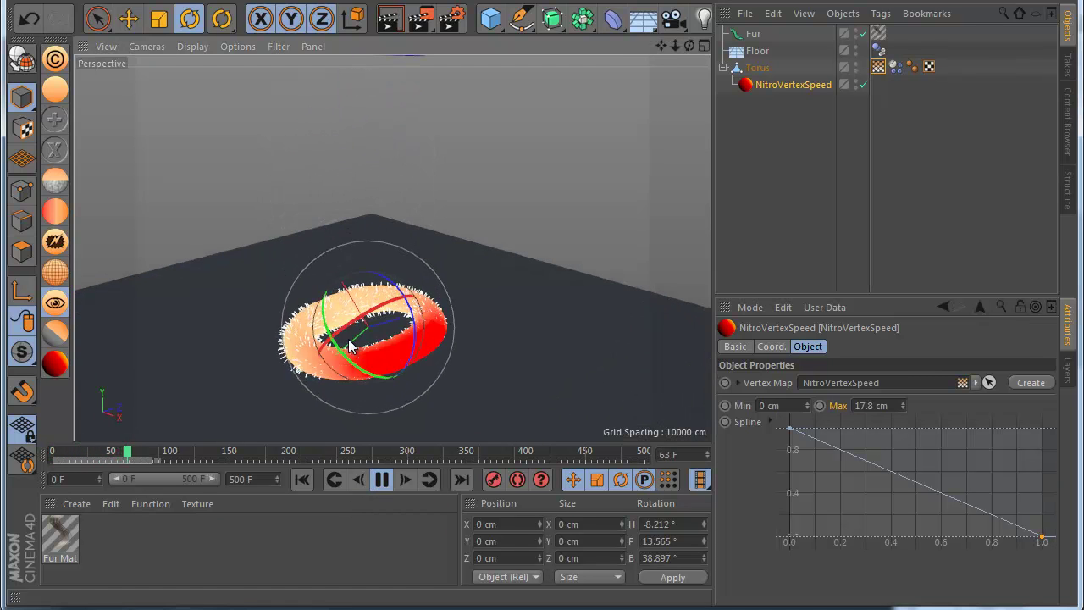
{"action": "left_click", "coordinate": [310, 478]}
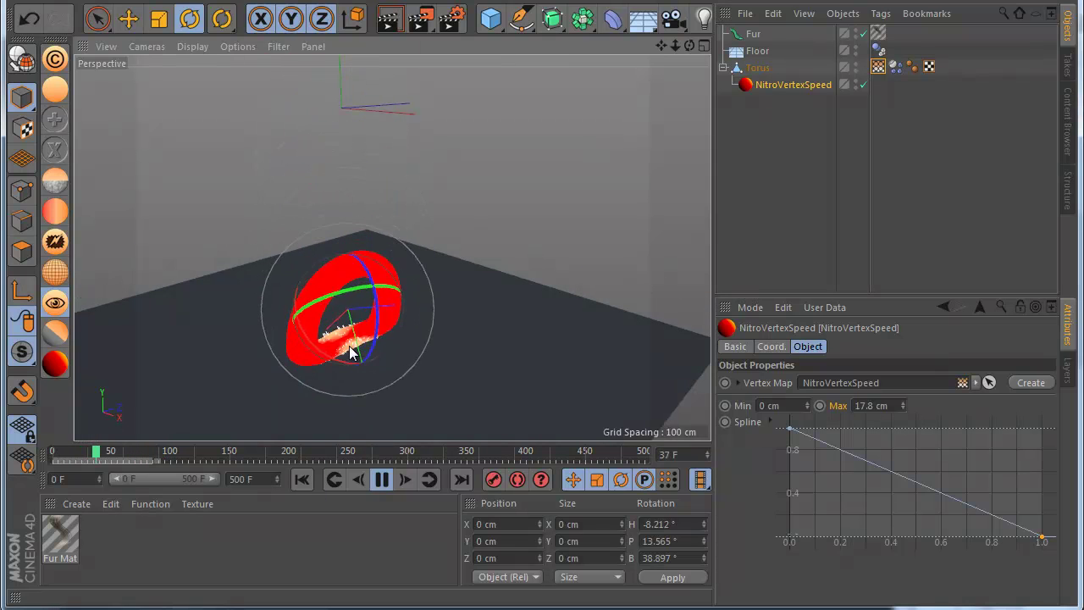
{"action": "left_click", "coordinate": [384, 481]}
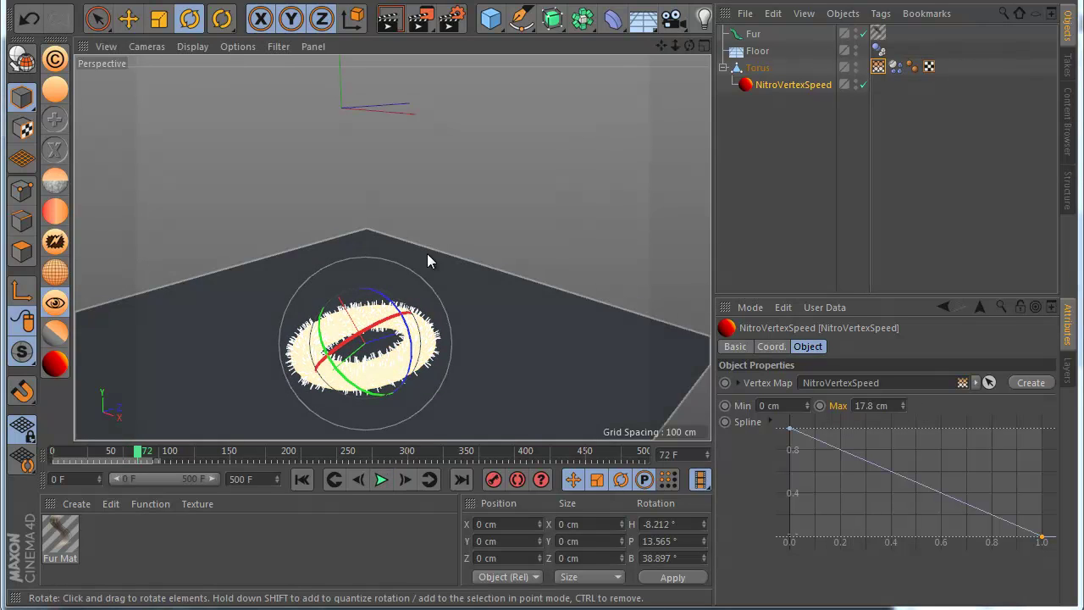
{"action": "left_click_drag", "start_coordinate": [658, 43], "coordinate": [379, 366]}
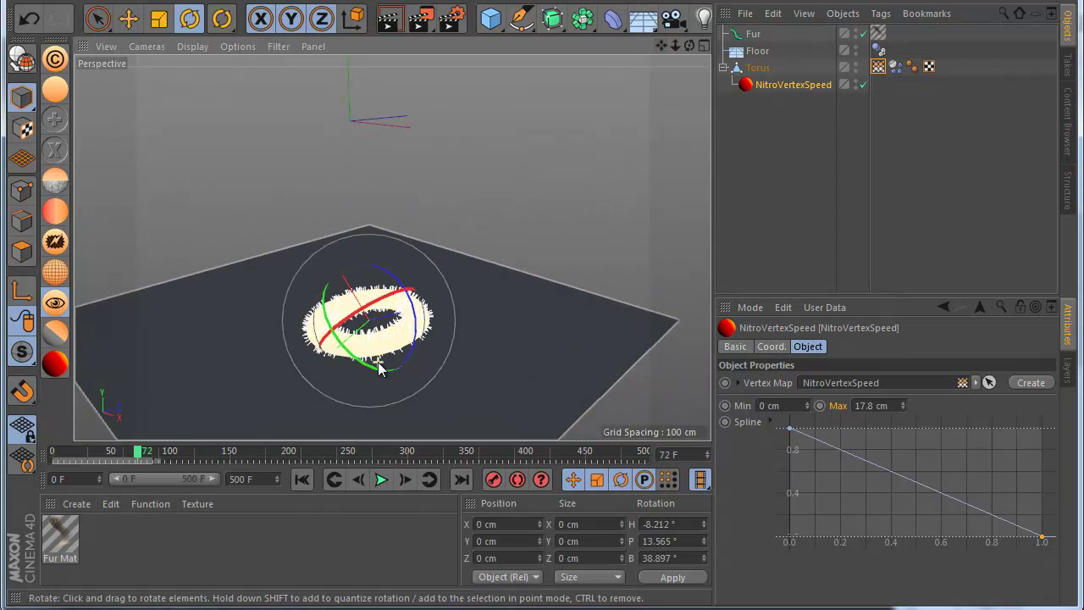